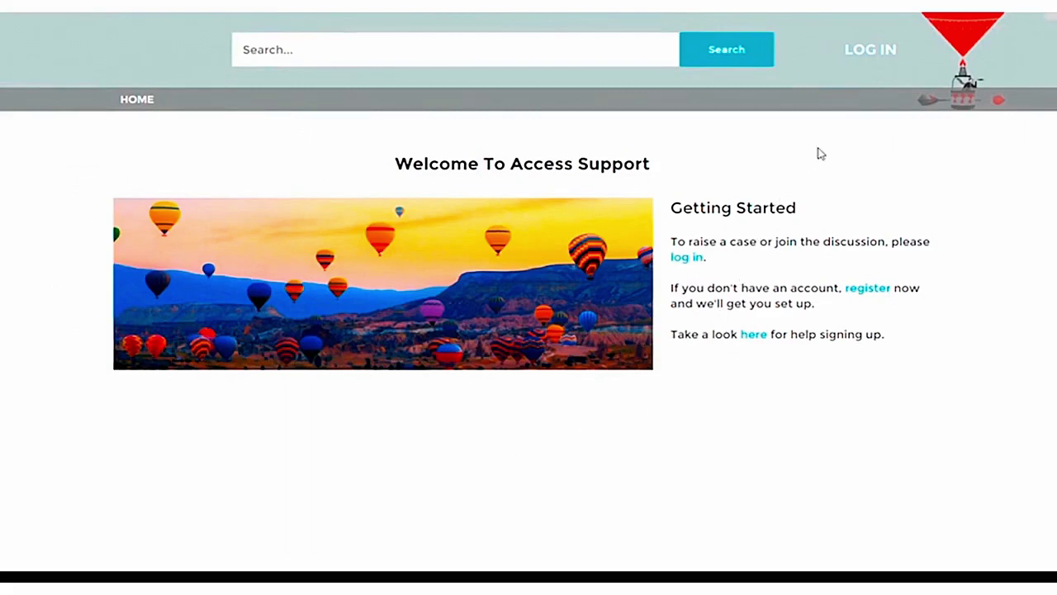
# Step: Sign up as a new member with first name, last name, e-mail and company 'The Access Group'
pyautogui.click(867, 53)
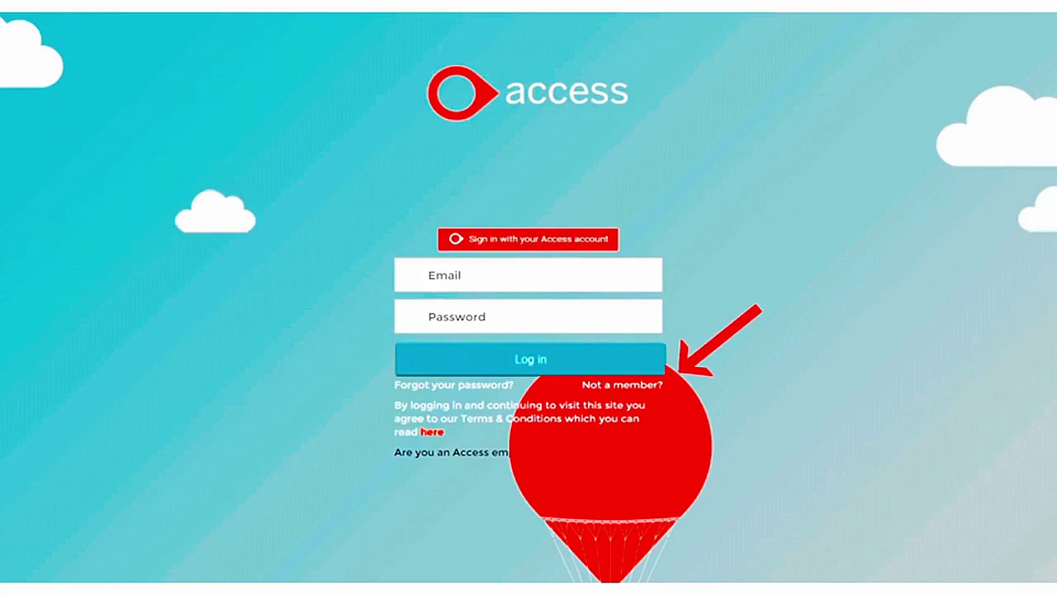
pyautogui.click(649, 386)
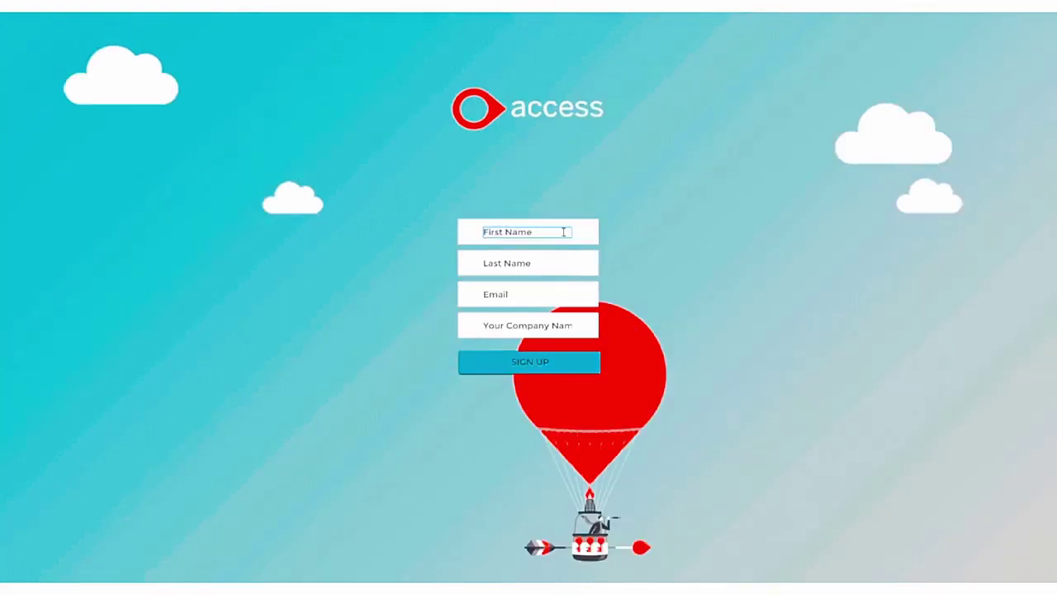
pyautogui.write('John')
pyautogui.press('Tab')
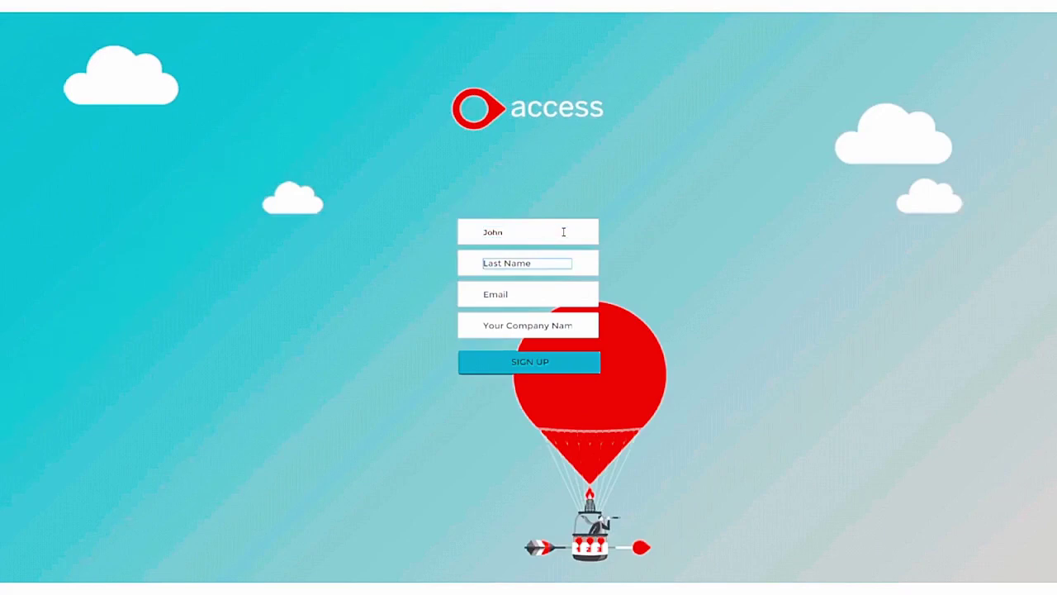
pyautogui.write('Smith')
pyautogui.press('Tab')
pyautogui.write('JS@email.com')
pyautogui.press('Tab')
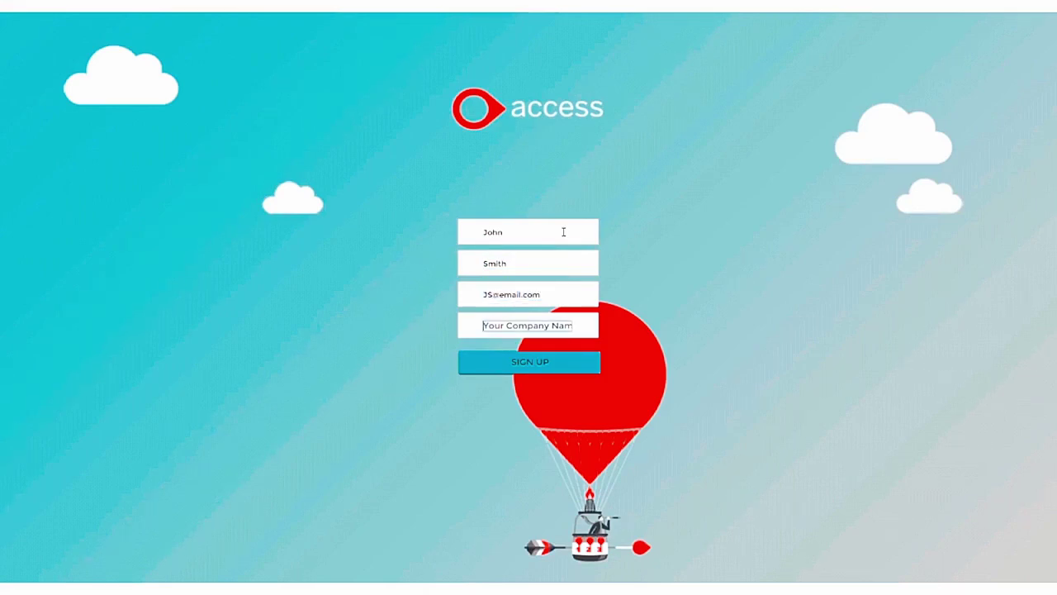
pyautogui.write('The Access Group')
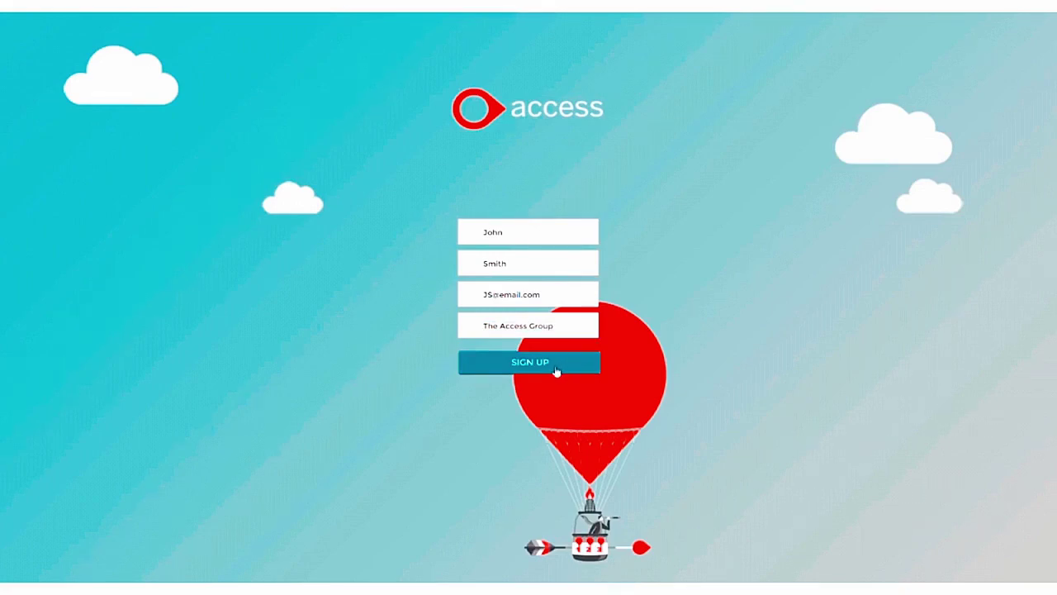
pyautogui.click(555, 372)
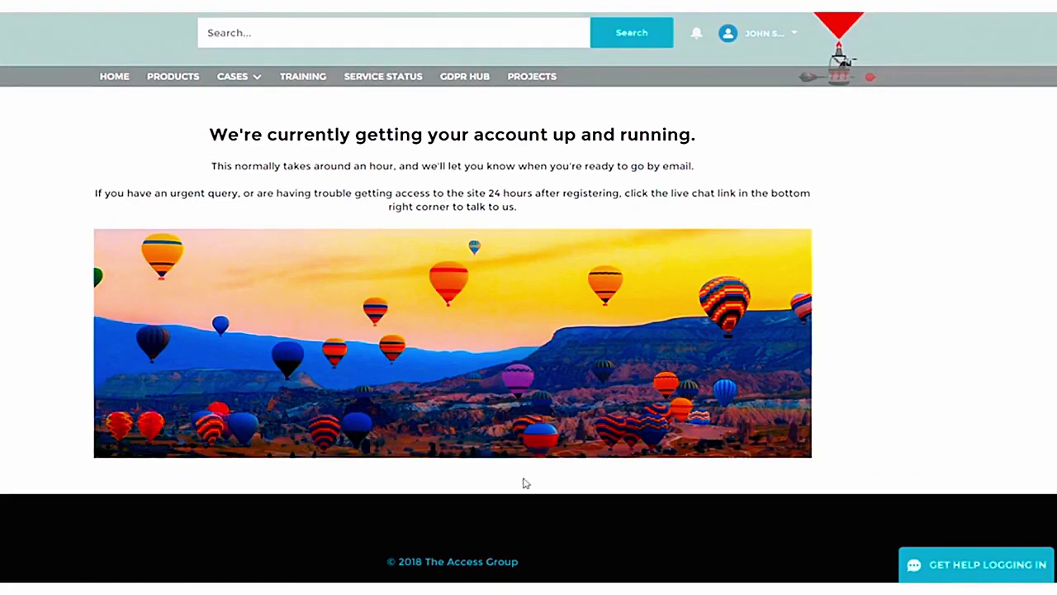
# Step: Return to the signed-in Access Support home page listing the six Access products
pyautogui.click(982, 570)
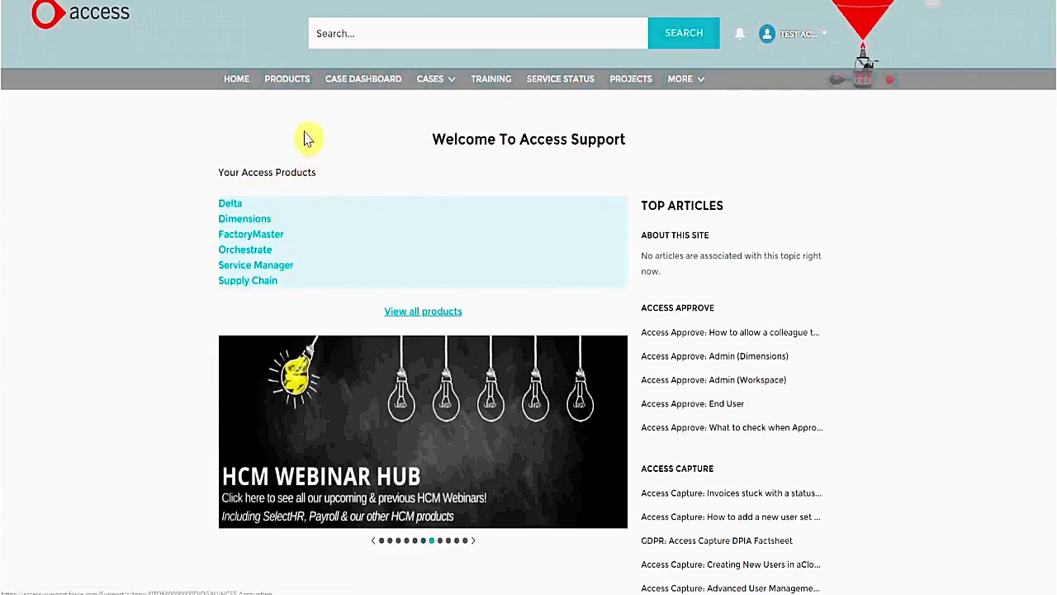
# Step: Browse the All Access Products list under PRODUCTS down to FactoryMaster
pyautogui.click(295, 93)
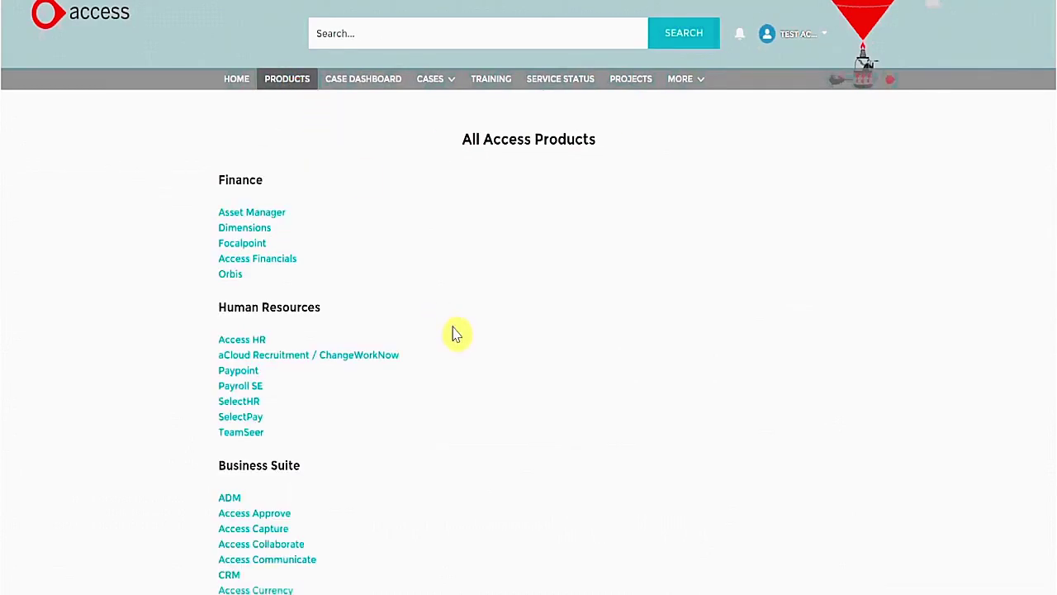
pyautogui.scroll(-1, 456, 332)
pyautogui.scroll(-5, 457, 332)
pyautogui.scroll(-5, 456, 331)
pyautogui.scroll(-5, 456, 331)
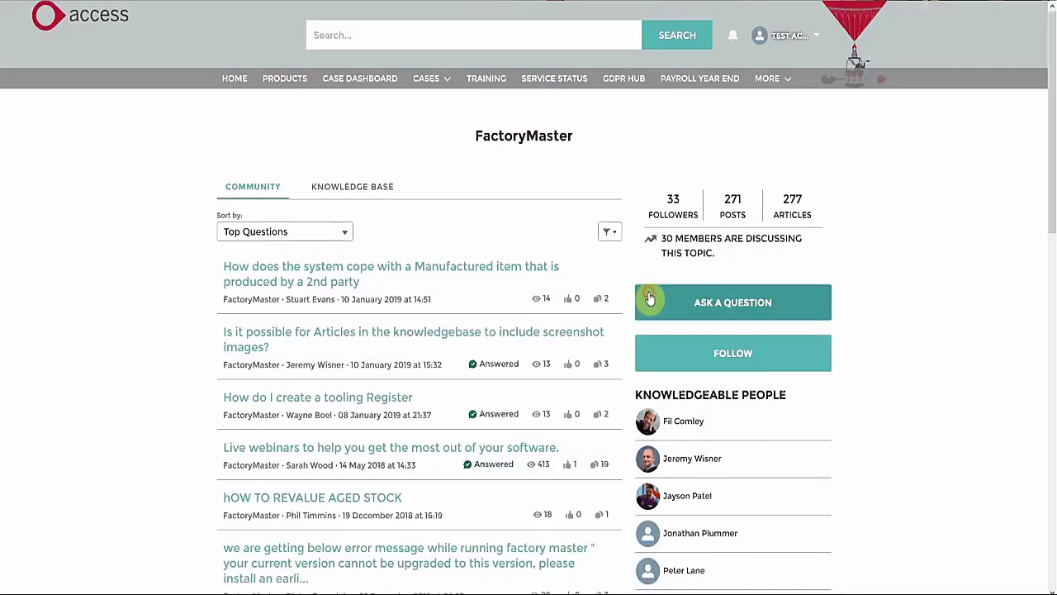
# Step: Ask 'Type your question here....' as a new FactoryMaster question and post it
pyautogui.click(738, 303)
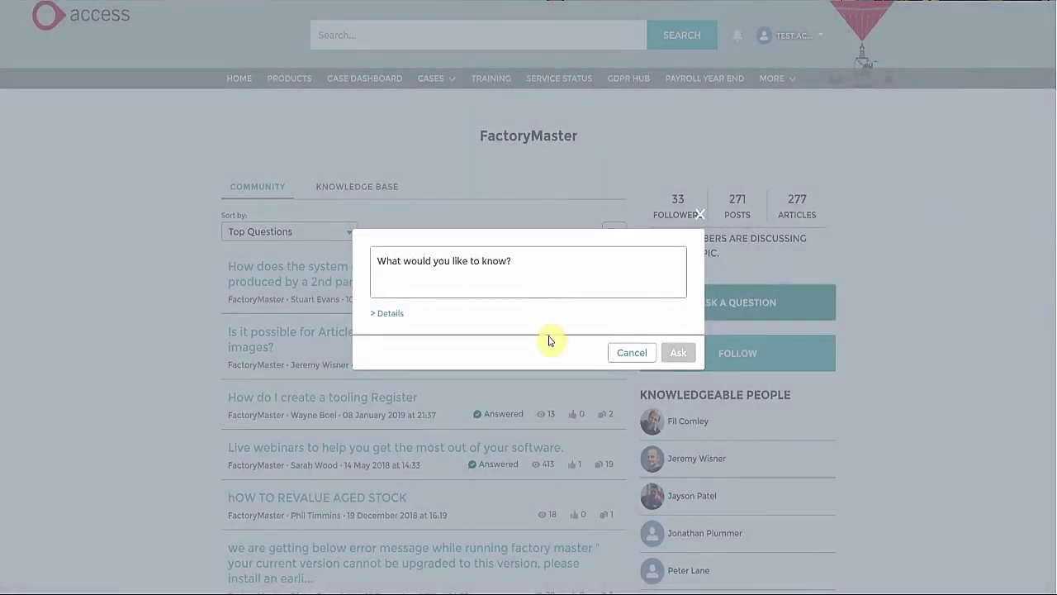
pyautogui.click(517, 278)
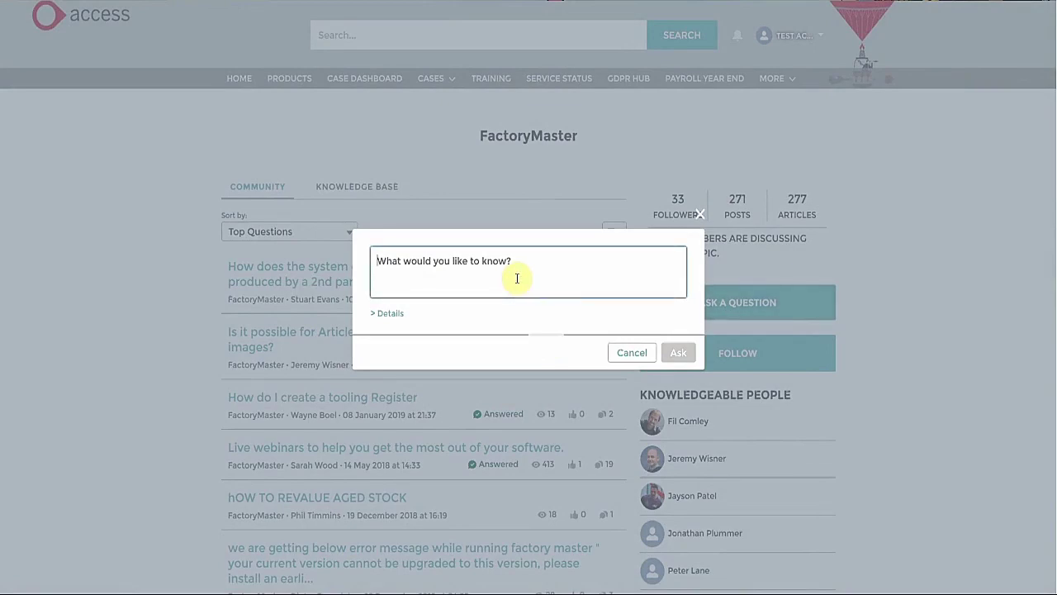
pyautogui.write('Type')
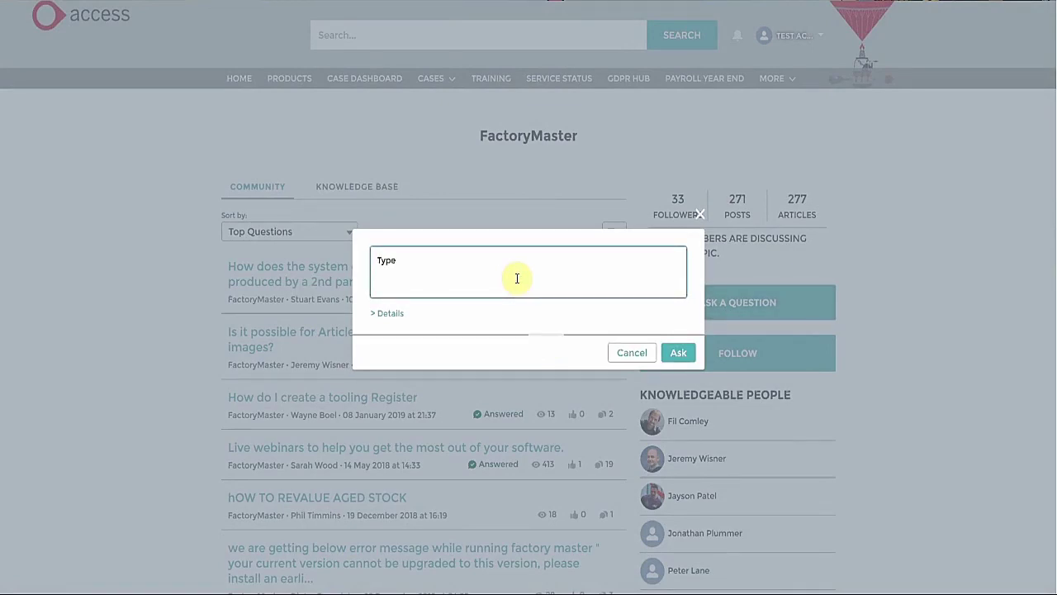
pyautogui.write(' your question here....')
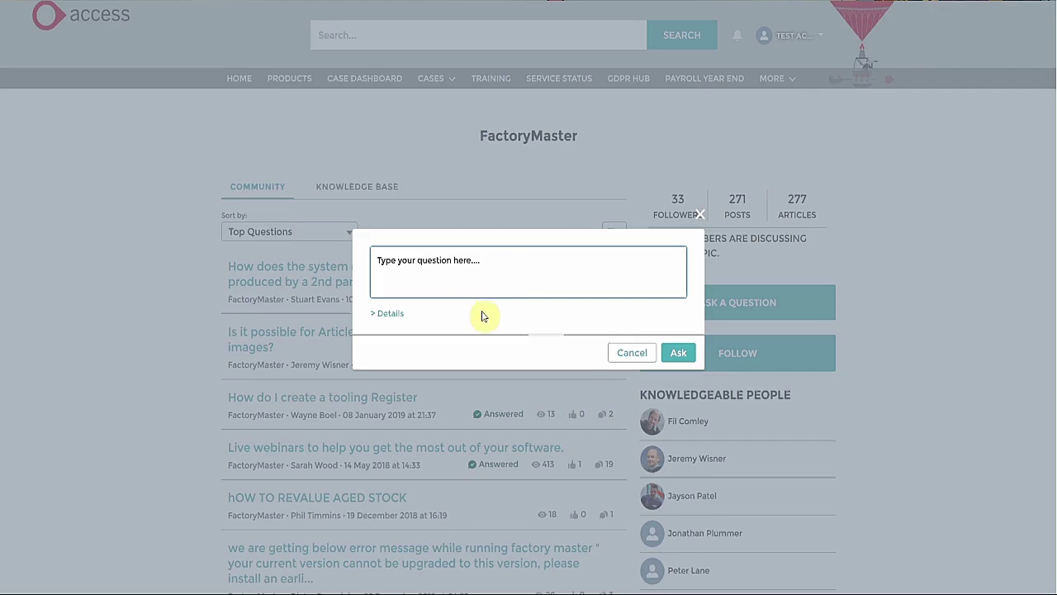
pyautogui.click(397, 314)
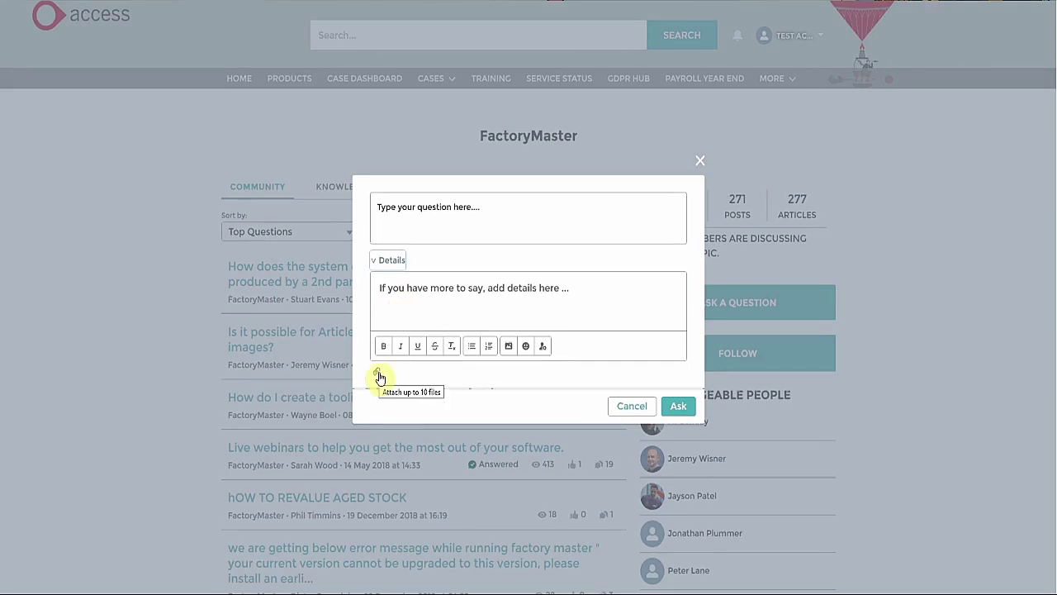
pyautogui.click(688, 406)
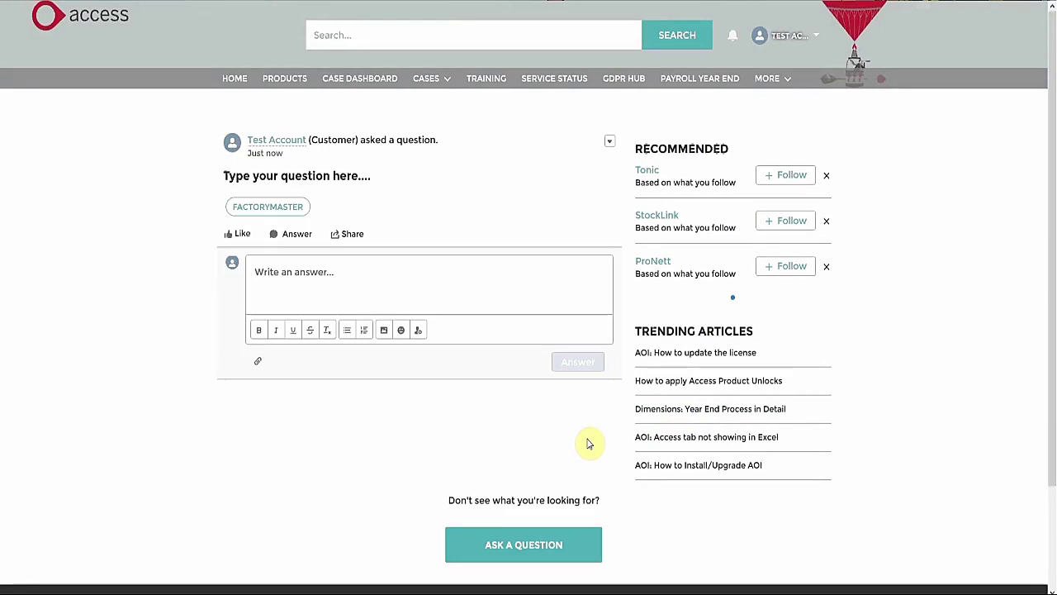
# Step: Answer the FactoryMaster question with 'Support team will respond here'
pyautogui.click(416, 279)
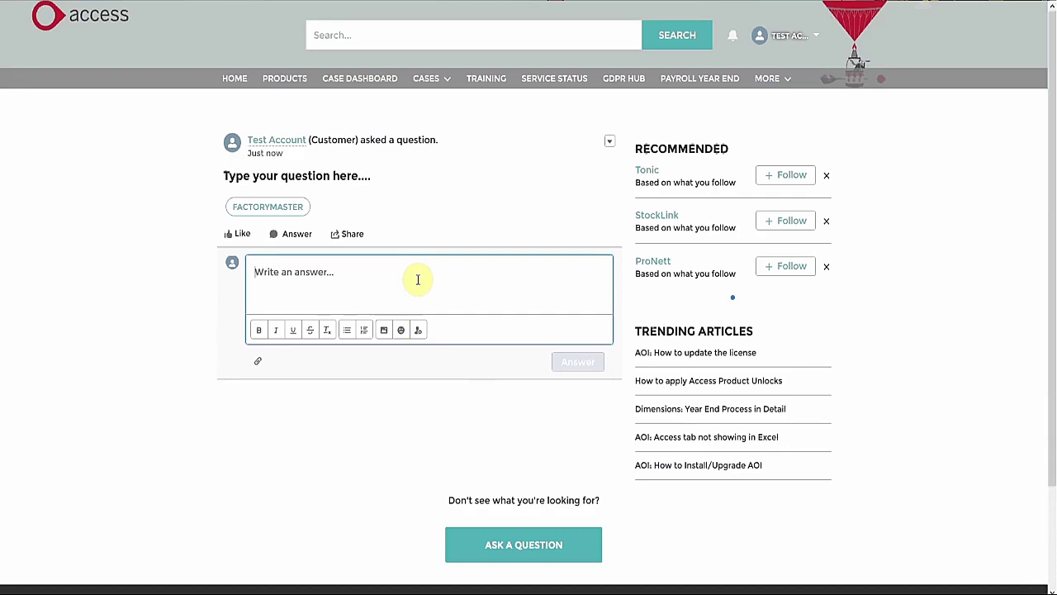
pyautogui.write('Support')
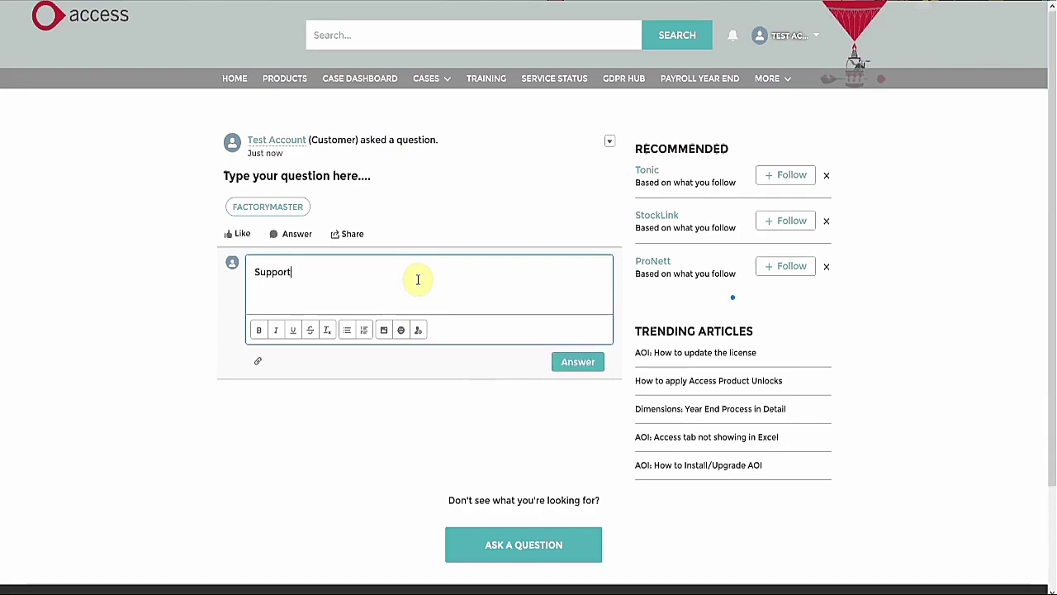
pyautogui.write(' team will respond here')
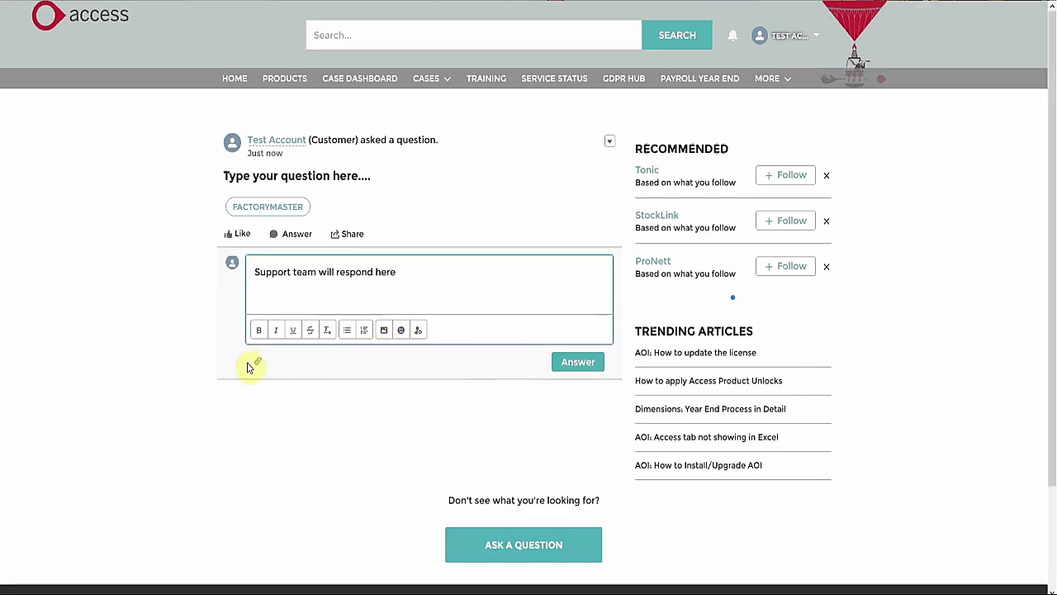
pyautogui.click(566, 363)
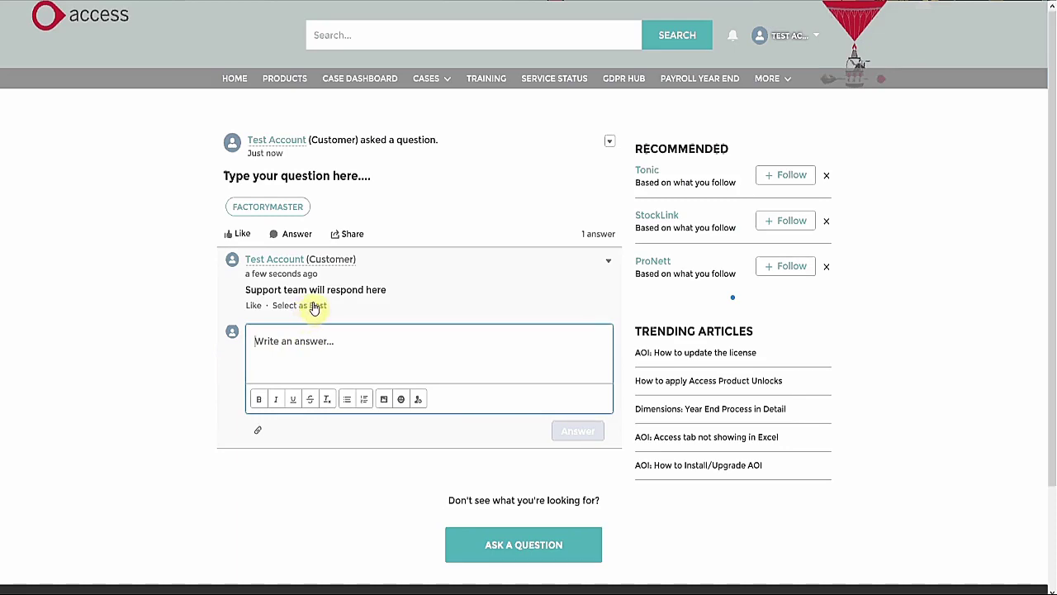
# Step: Post a second answer 'Multiple answers...' and move the Best mark from the first answer to it
pyautogui.click(314, 306)
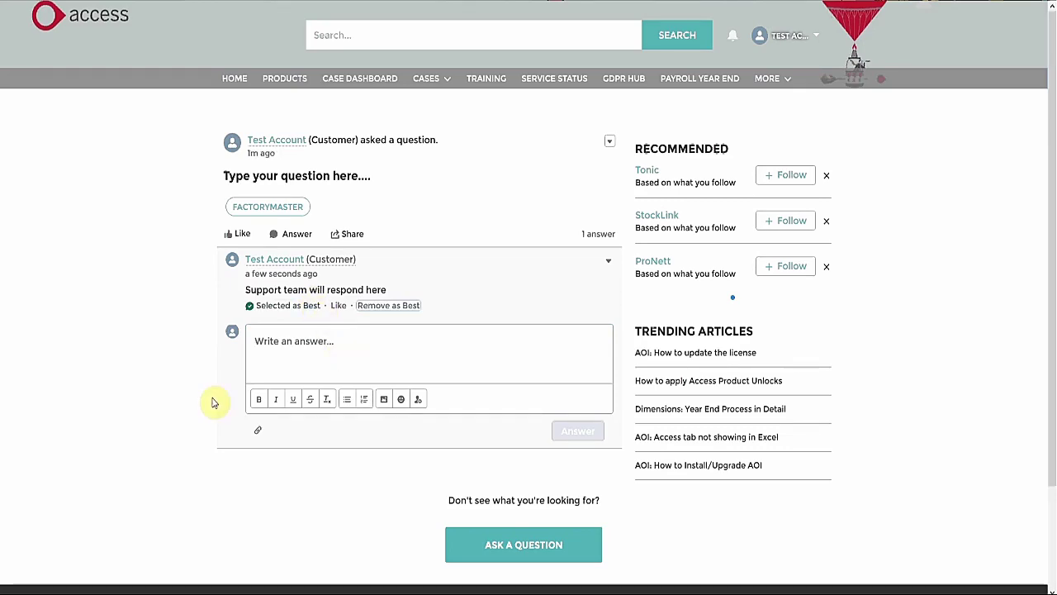
pyautogui.click(160, 368)
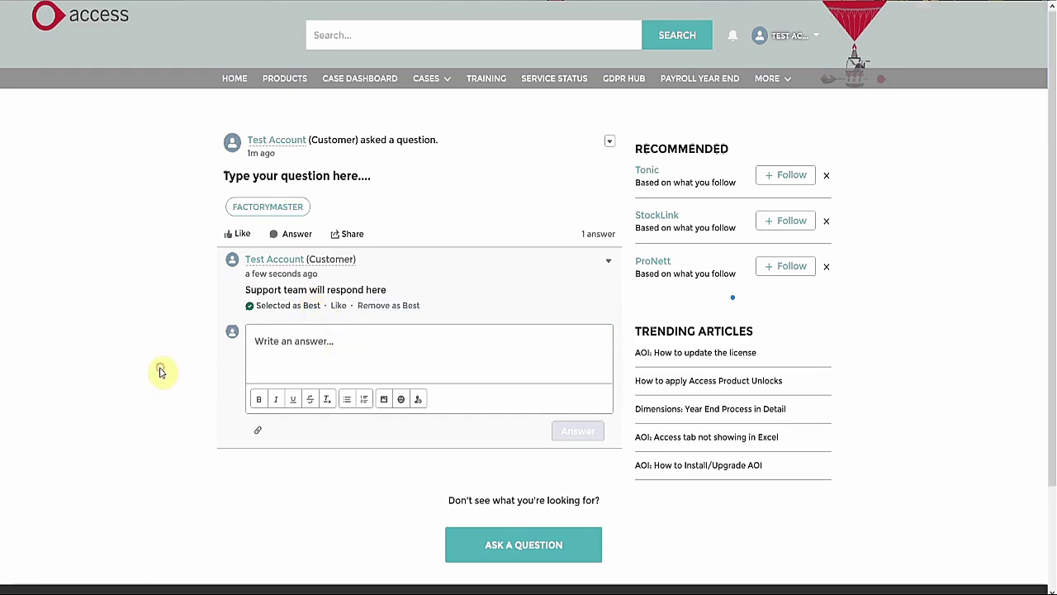
pyautogui.click(301, 349)
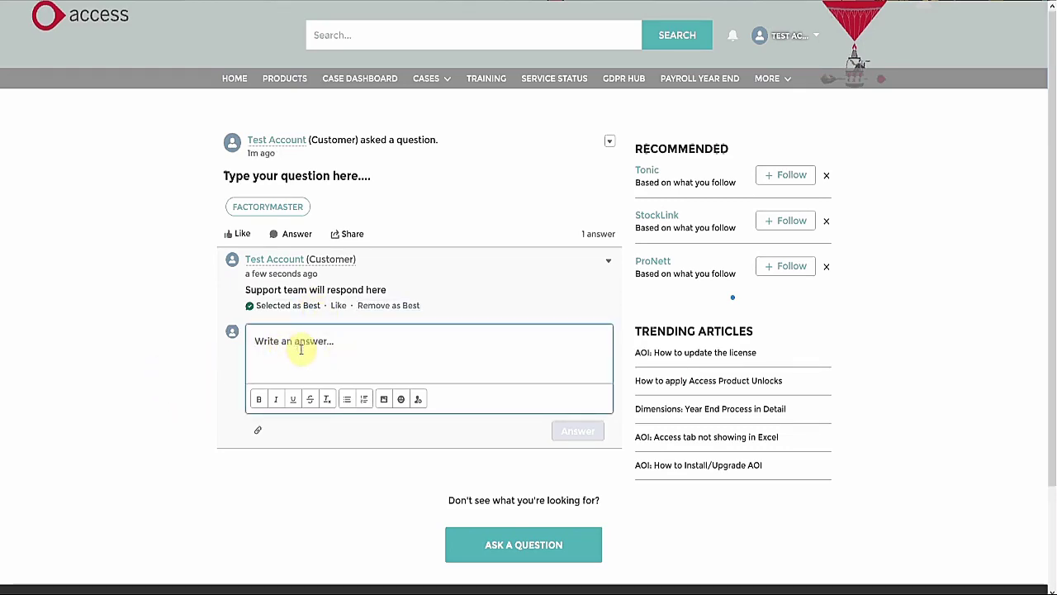
pyautogui.write('Multiple')
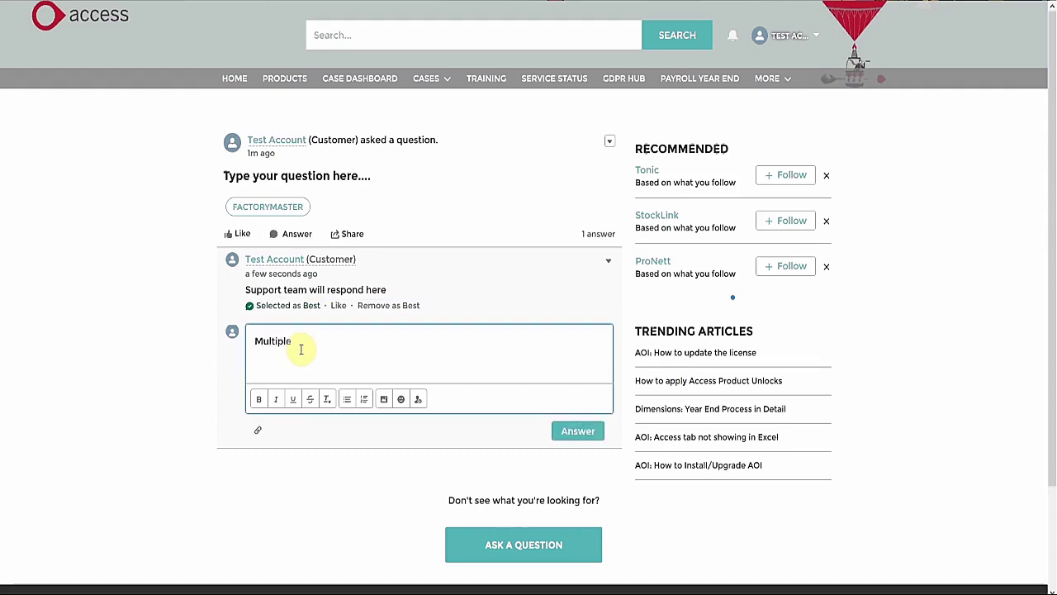
pyautogui.write(' answers...')
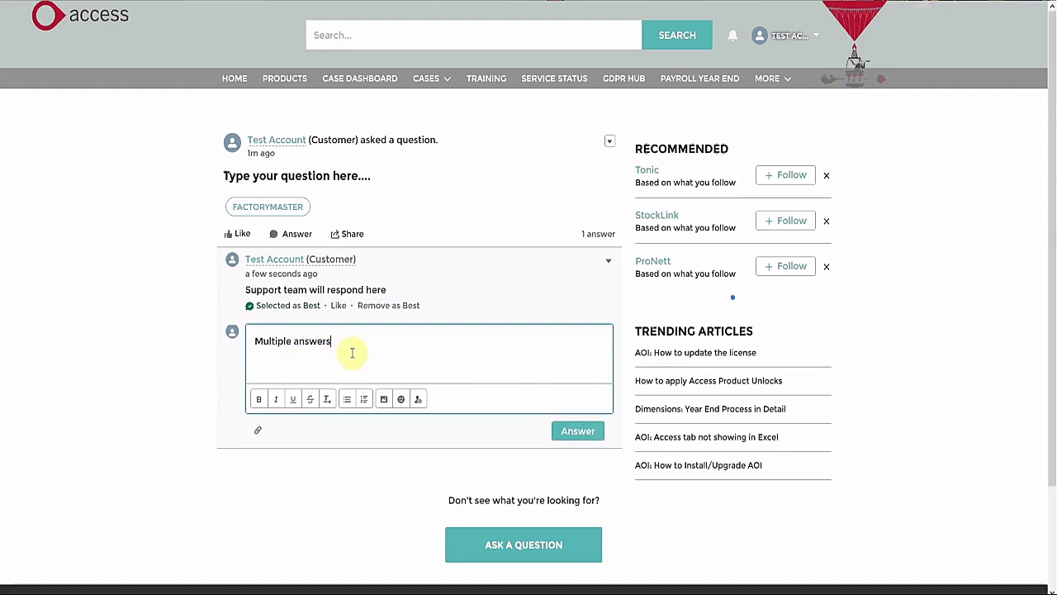
pyautogui.click(573, 438)
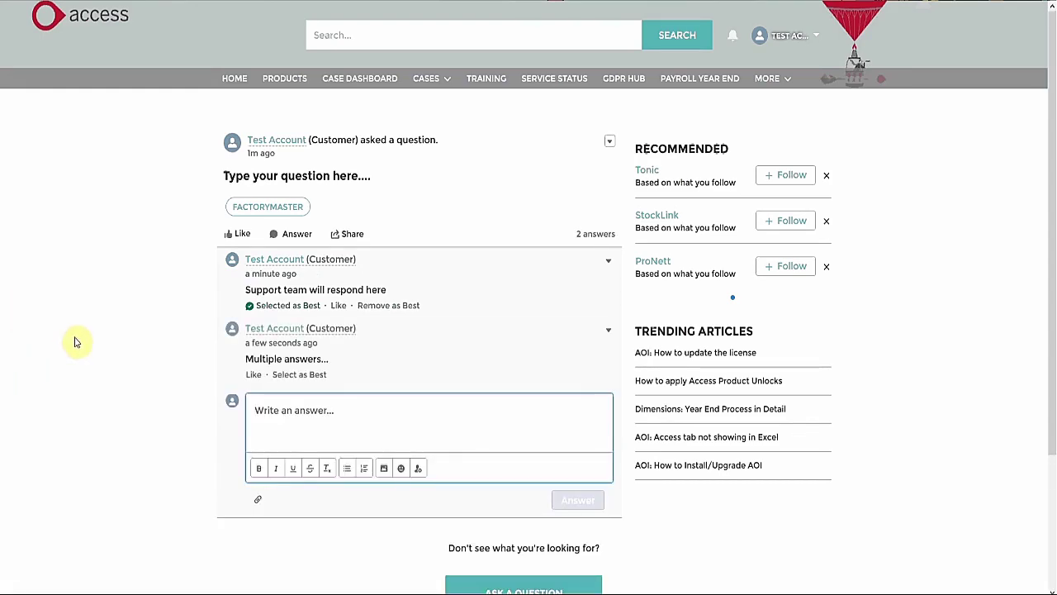
pyautogui.click(407, 307)
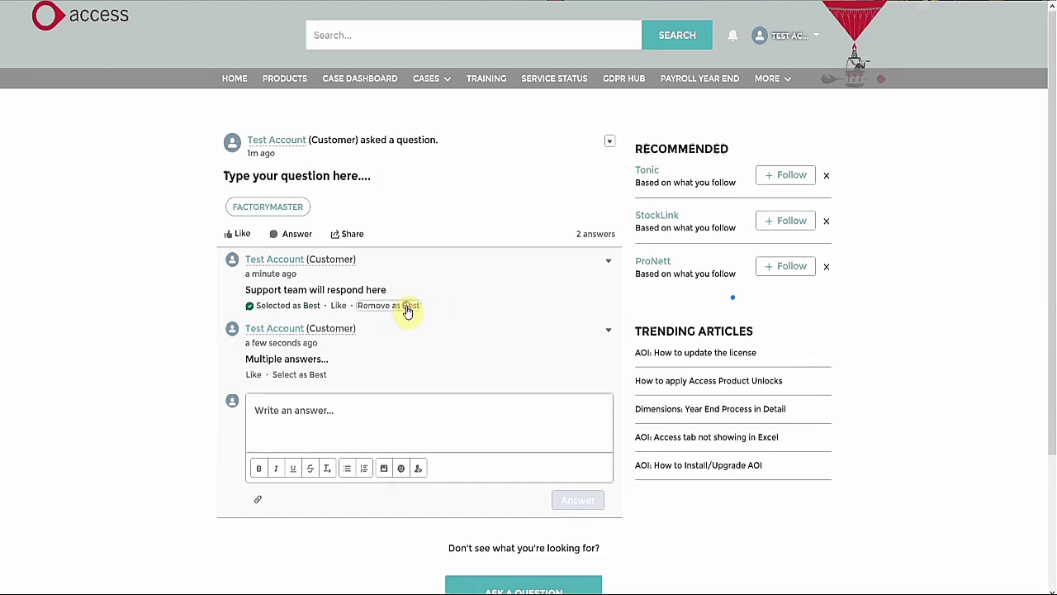
pyautogui.click(303, 376)
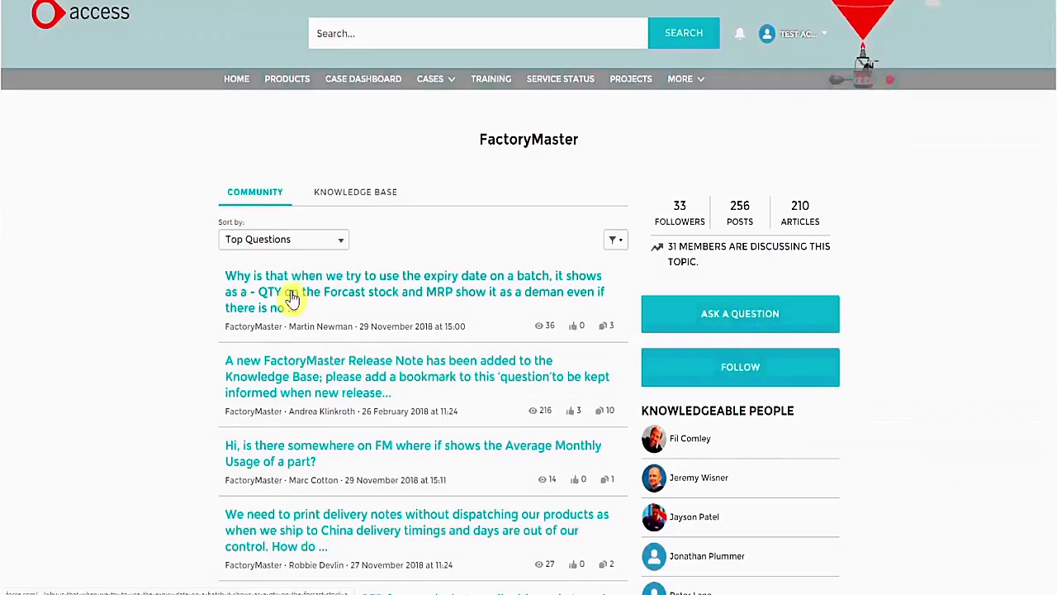
# Step: Read through the batch expiry-date question's replies, then go back to the FactoryMaster page
pyautogui.click(292, 297)
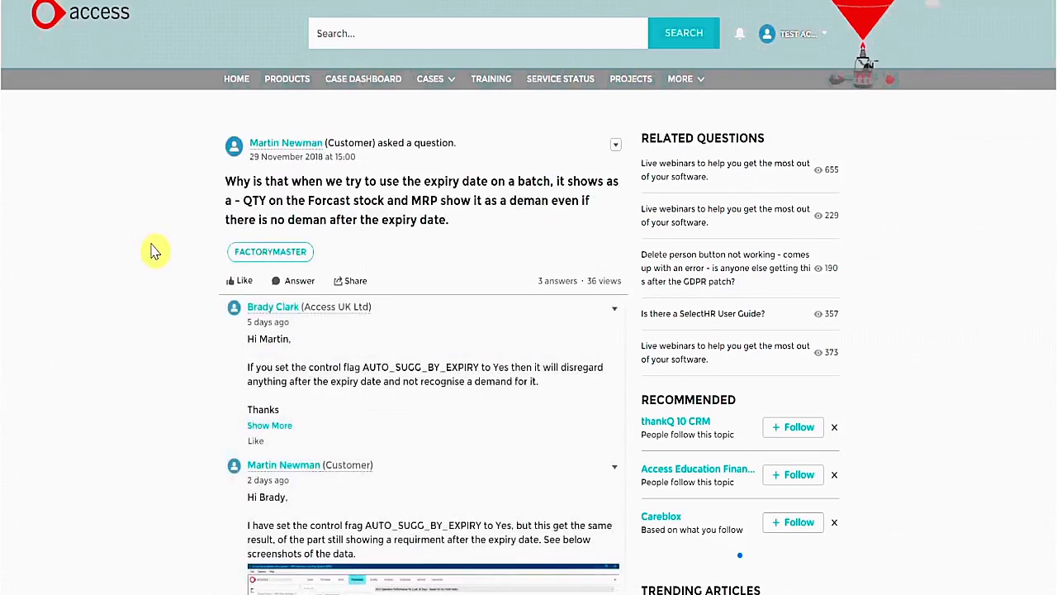
pyautogui.scroll(-3, 153, 251)
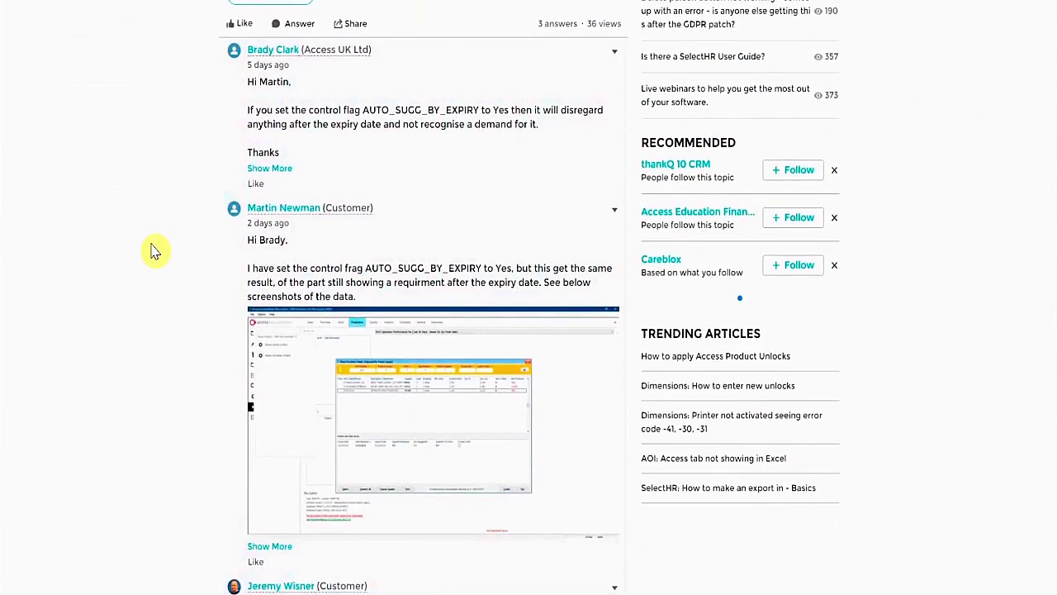
pyautogui.scroll(-2, 154, 250)
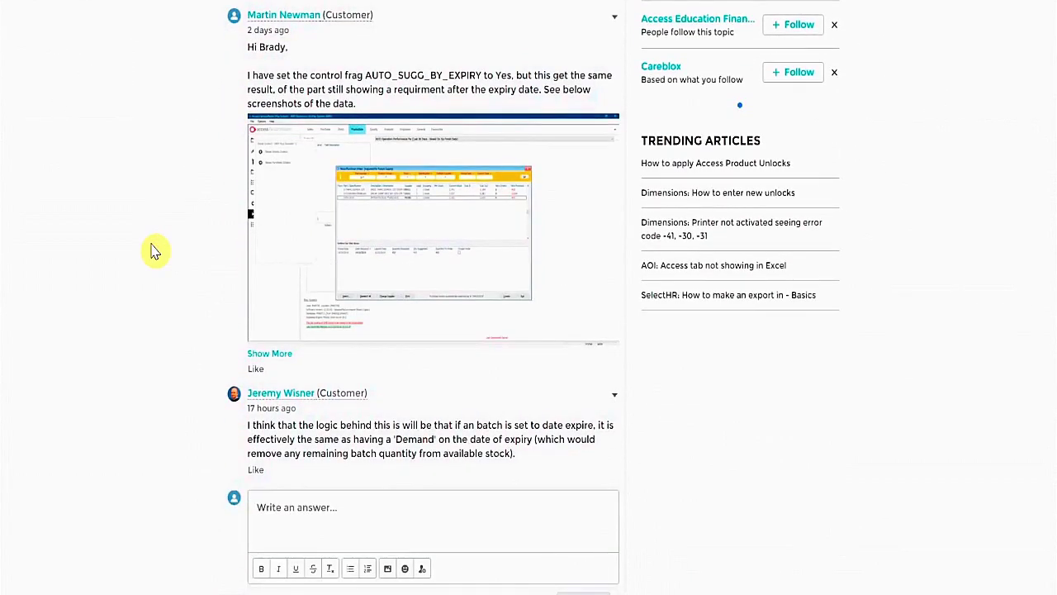
pyautogui.scroll(4, 153, 250)
pyautogui.hotkey('alt', 'Left')
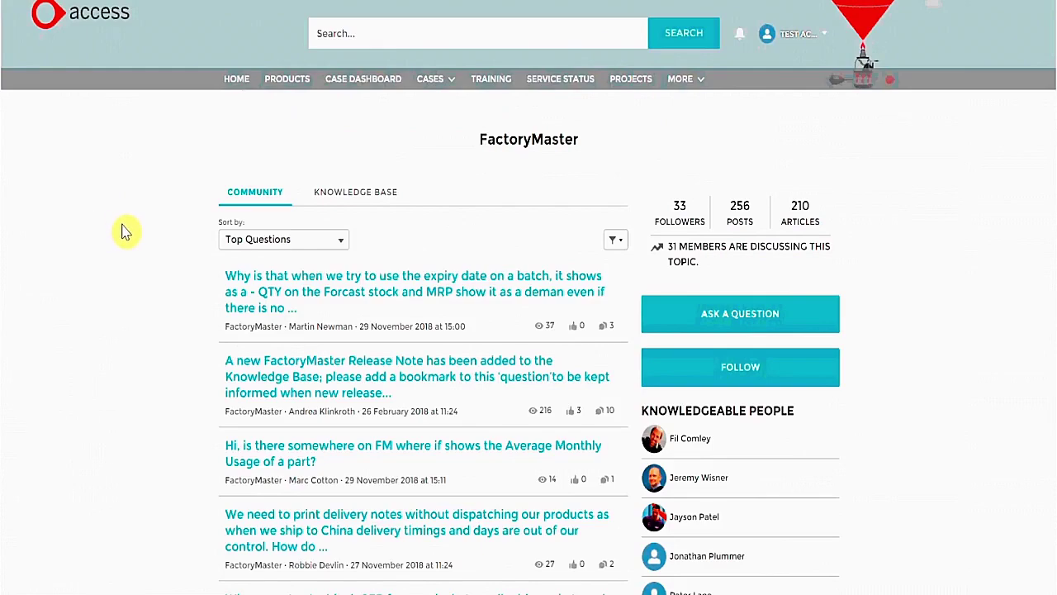
pyautogui.click(696, 312)
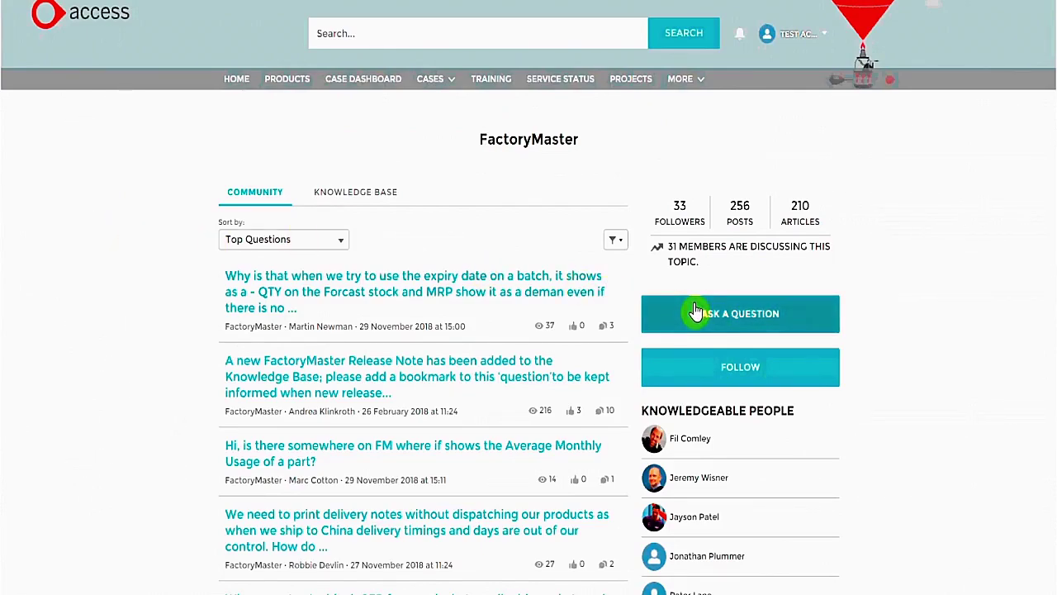
pyautogui.click(824, 376)
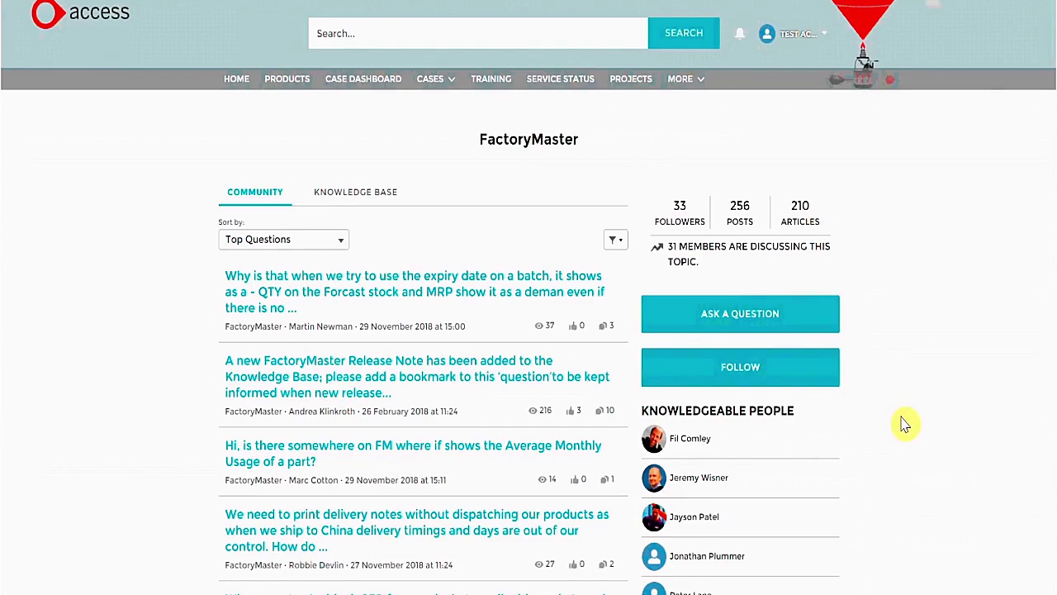
pyautogui.scroll(-10, 904, 424)
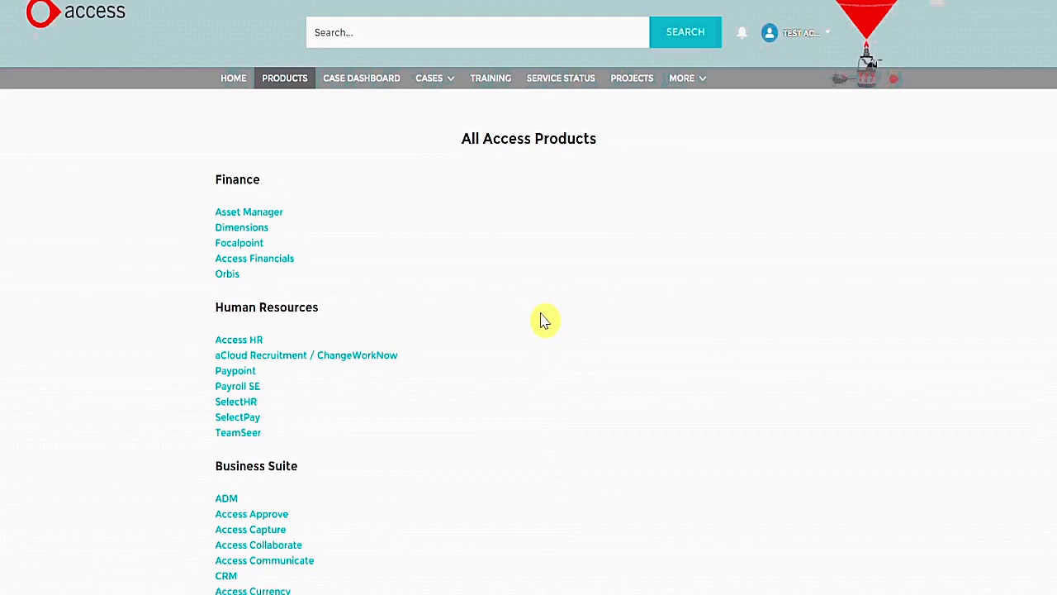
pyautogui.scroll(-3, 544, 321)
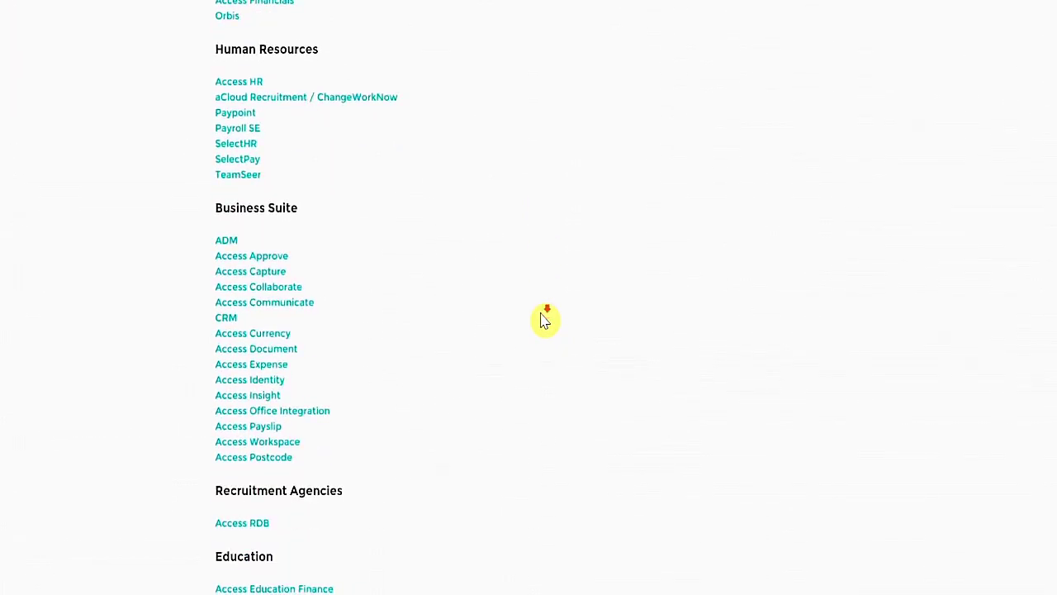
pyautogui.scroll(-7, 544, 321)
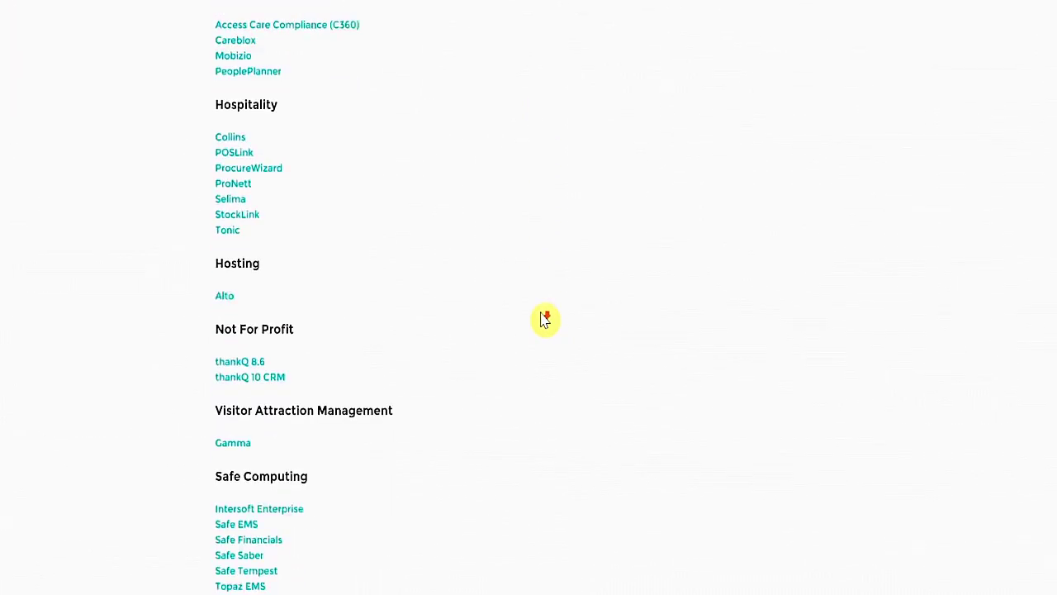
pyautogui.scroll(-4, 544, 320)
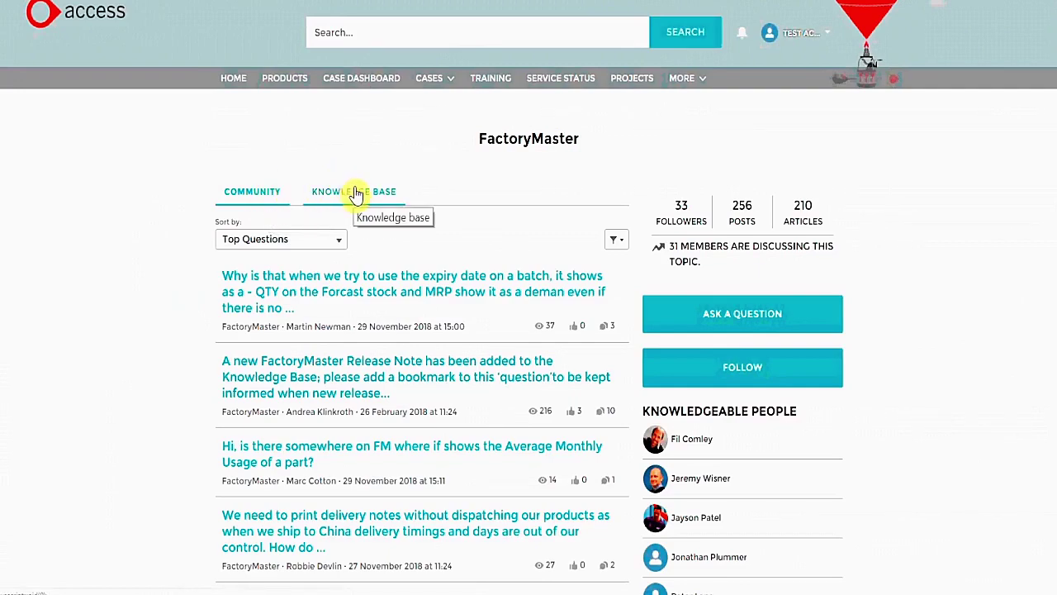
# Step: Open the FactoryMaster v12.07 Release Notes article from the Knowledge Base list
pyautogui.click(355, 193)
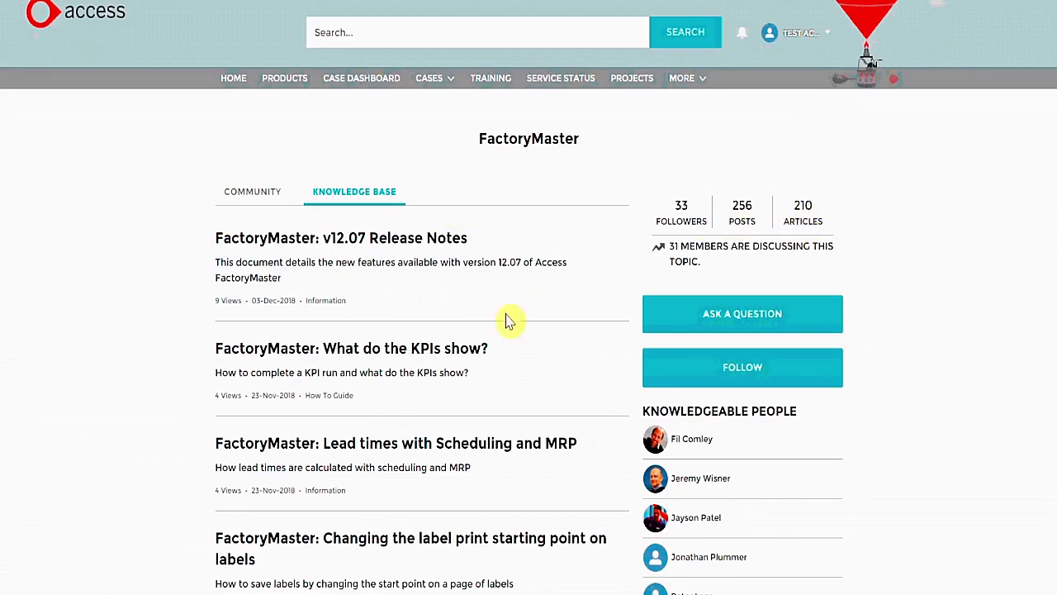
pyautogui.click(416, 348)
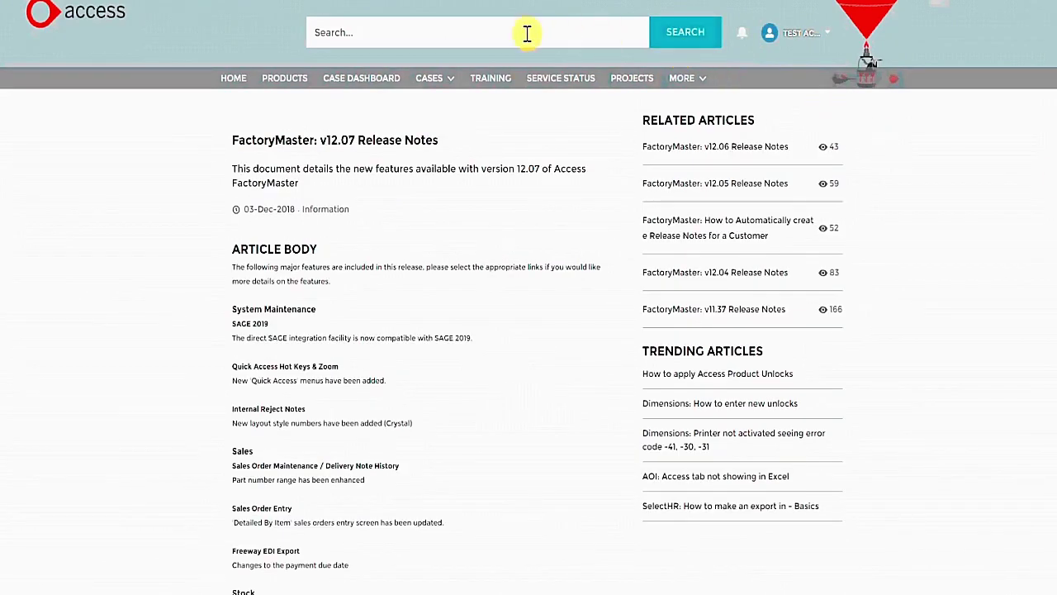
# Step: Search the support site for 'FactoryMaster Webinar'
pyautogui.click(526, 33)
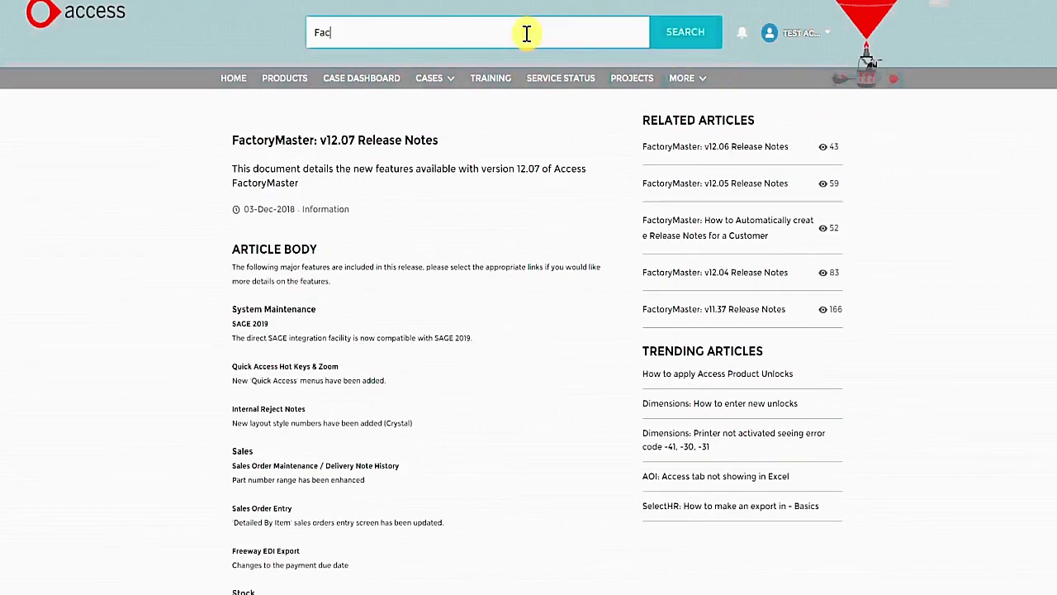
pyautogui.write('FactoryMaster Webinar')
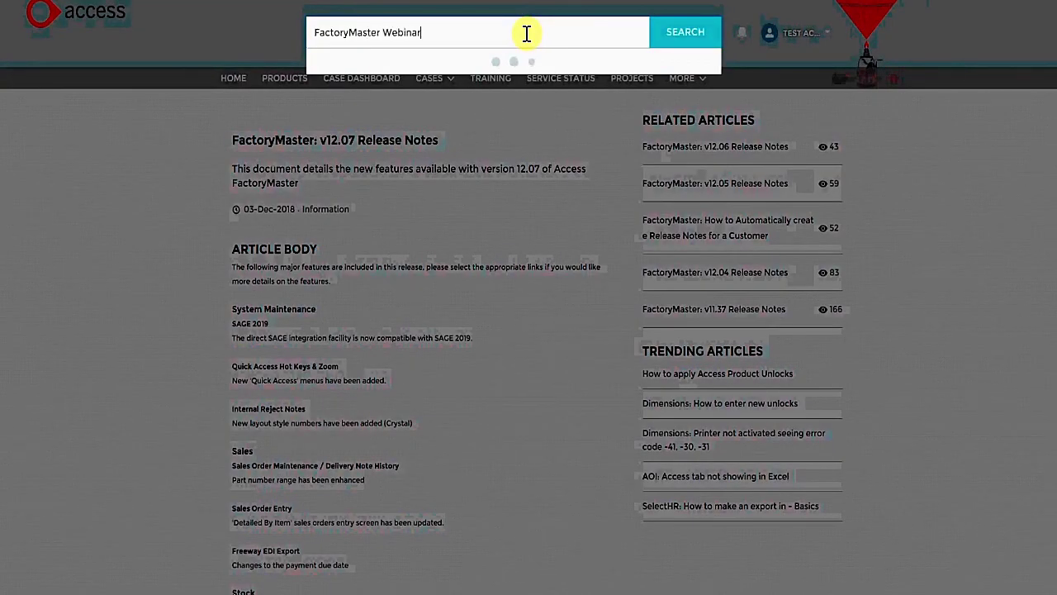
pyautogui.press('Return')
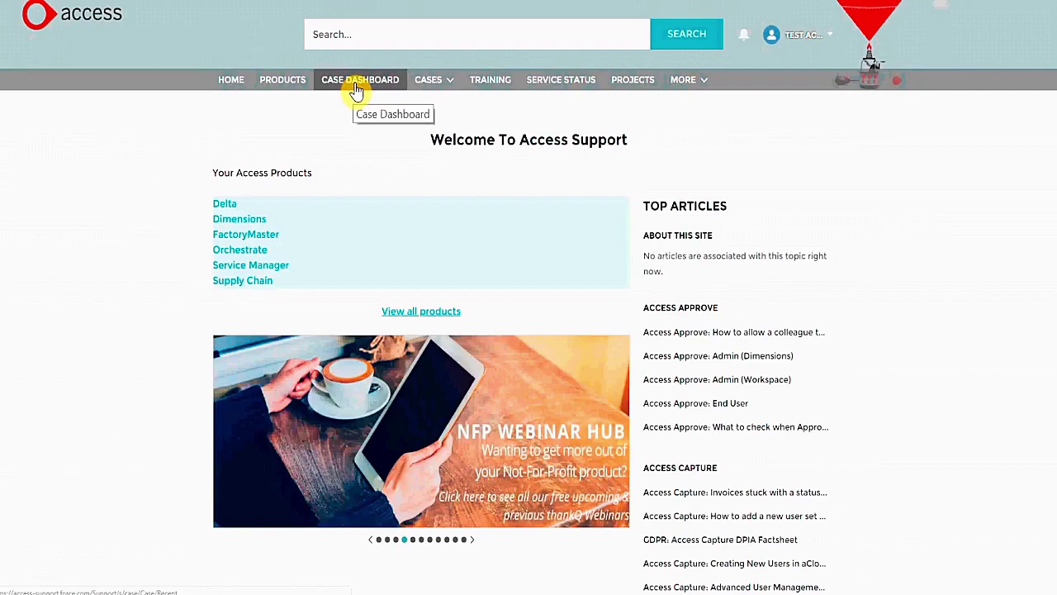
# Step: Open the Case Dashboard showing five closed, priority 3 cases
pyautogui.click(356, 87)
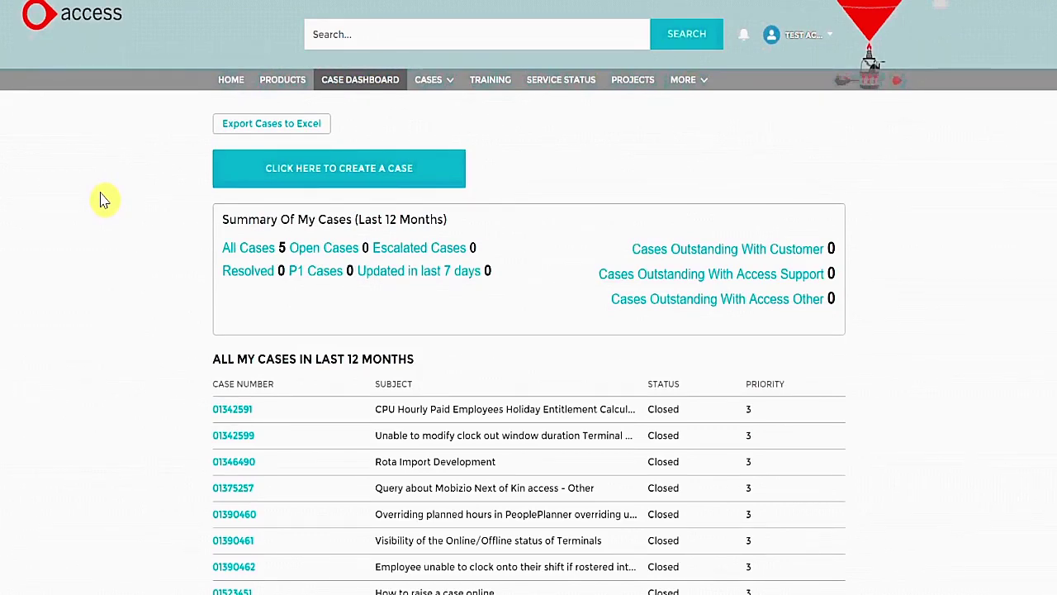
# Step: From the Case Dashboard, open the closed case on hourly-paid employees' holiday entitlement calculations
pyautogui.click(236, 171)
pyautogui.scroll(-3, 185, 181)
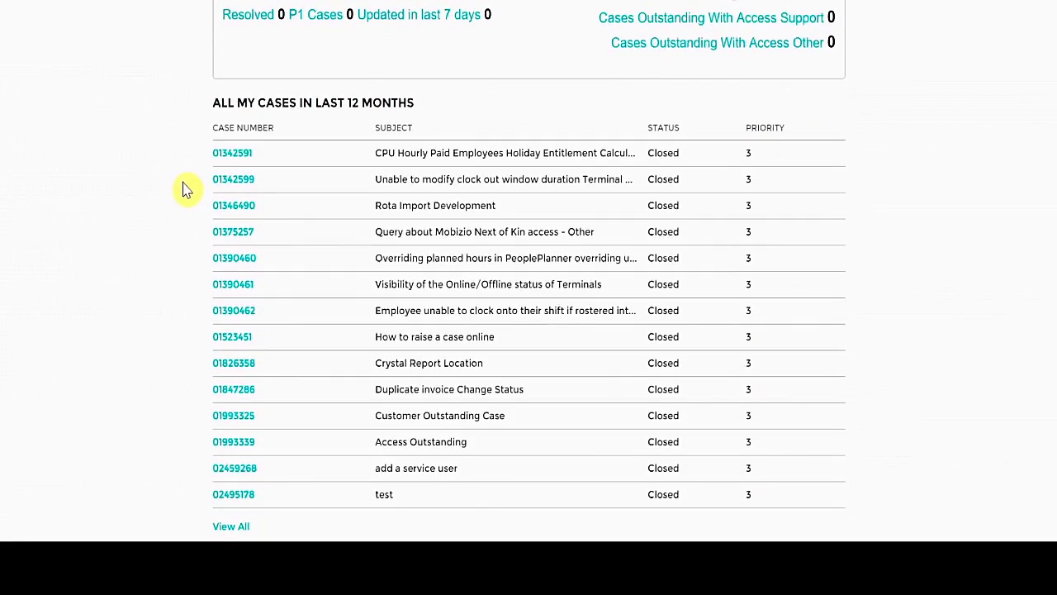
pyautogui.click(226, 156)
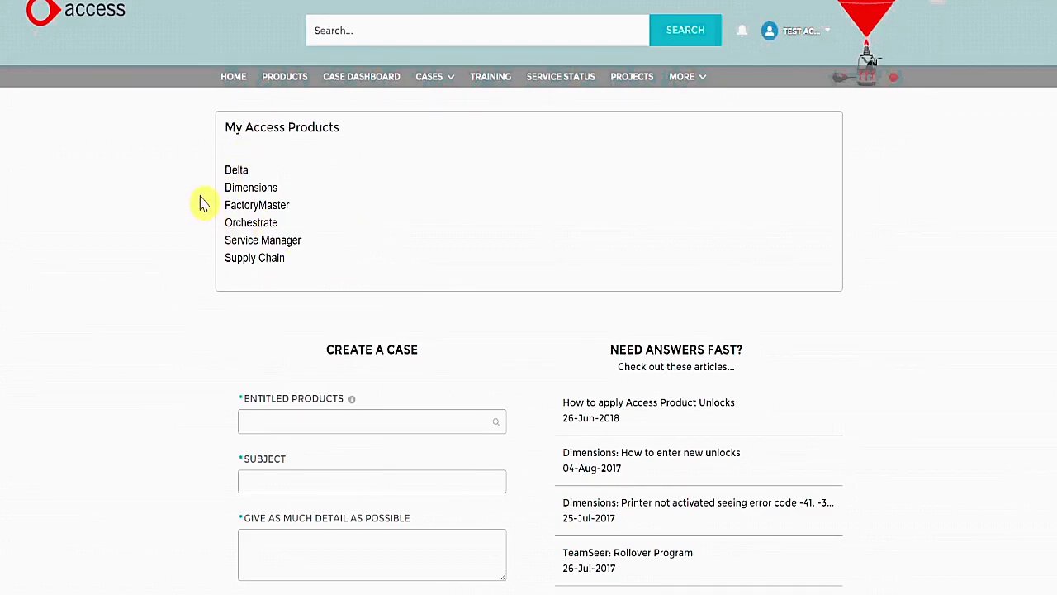
# Step: Scroll through the Create a Case form's required fields and view the Entitled Products info tip
pyautogui.scroll(-3, 204, 204)
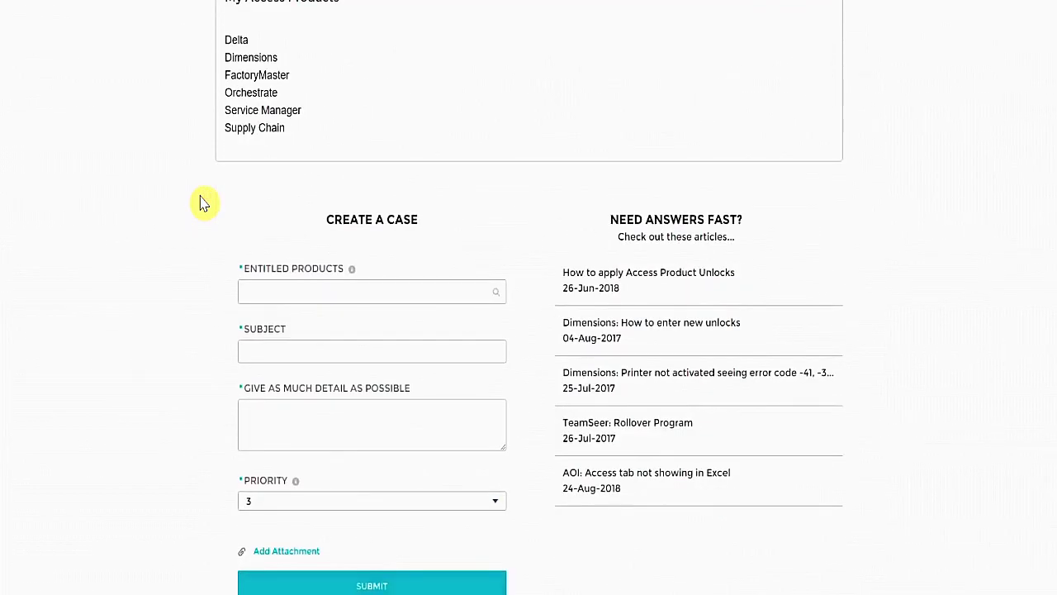
pyautogui.scroll(-2, 204, 204)
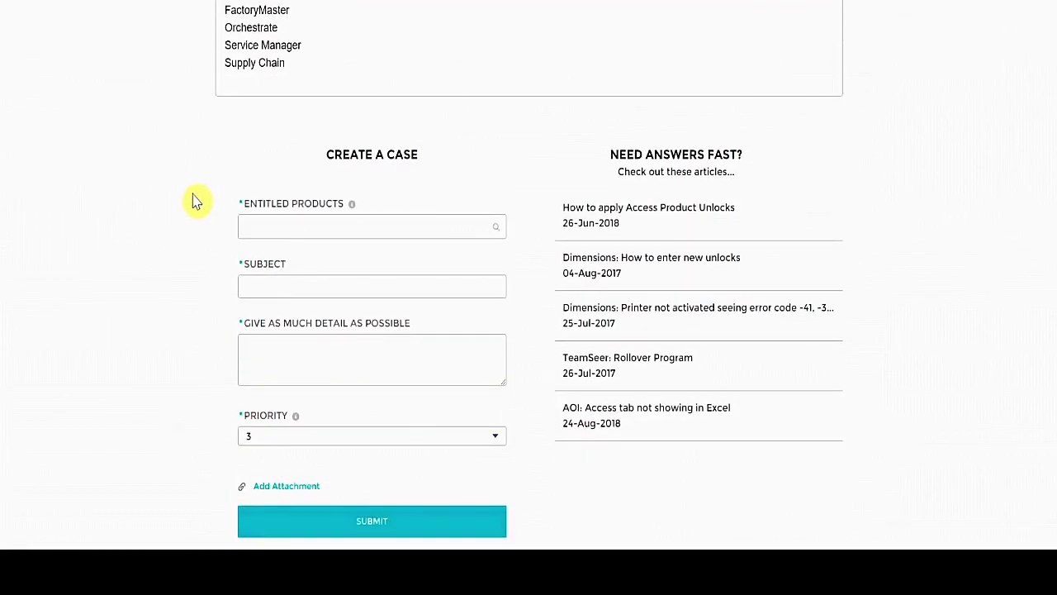
pyautogui.moveTo(353, 208)
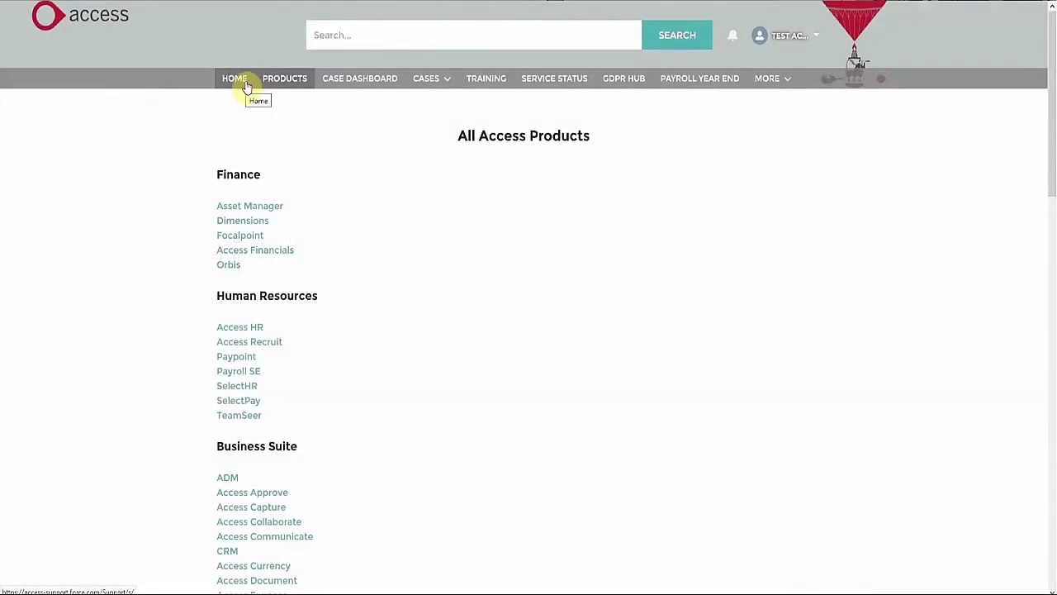
# Step: From HOME, open About this site under Top Articles and show its COMMUNITY questions
pyautogui.click(235, 79)
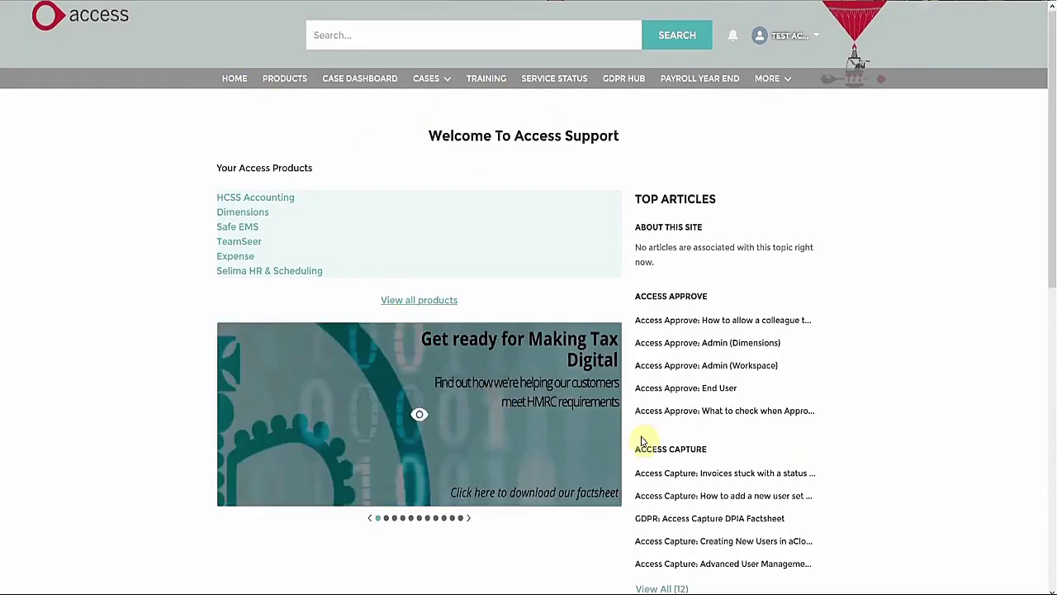
pyautogui.click(235, 79)
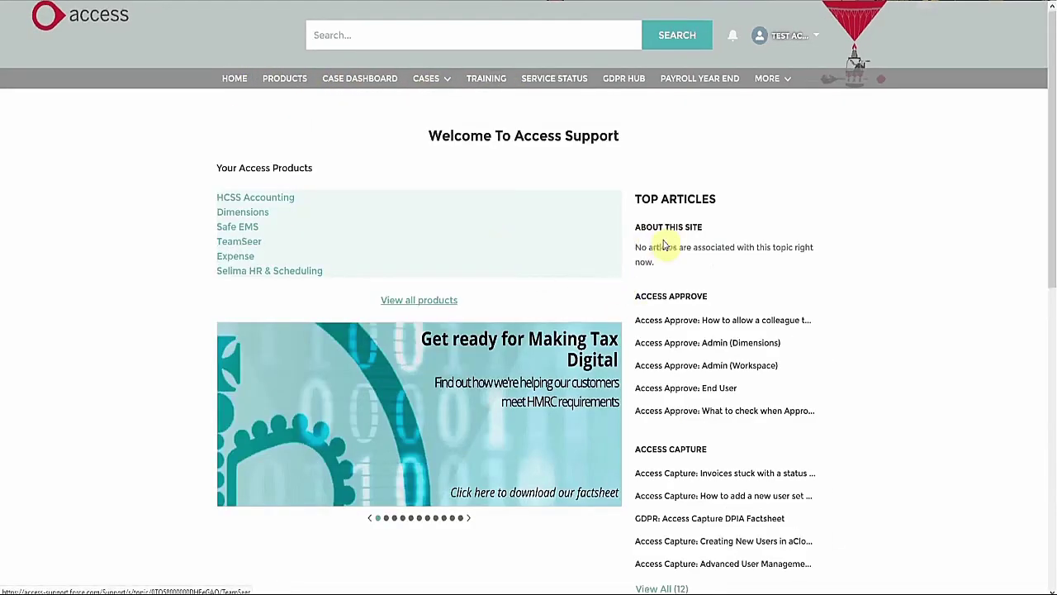
pyautogui.click(685, 228)
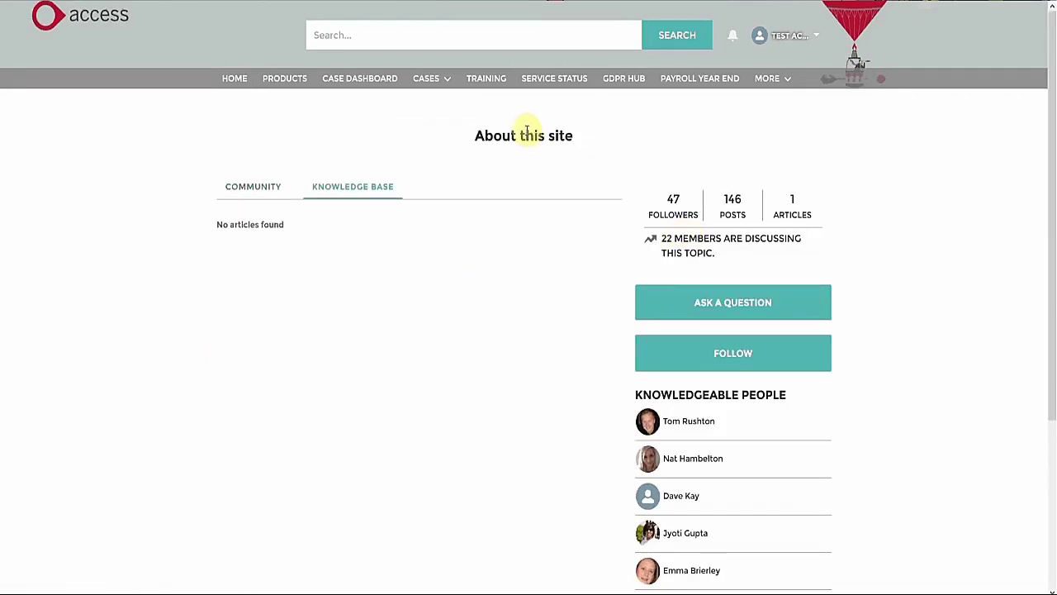
pyautogui.click(266, 187)
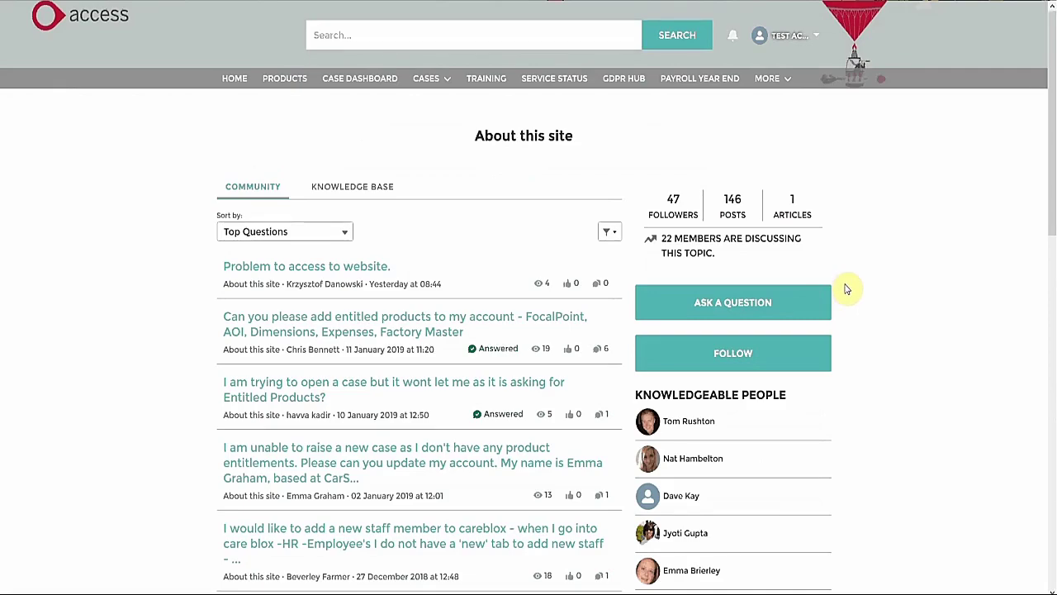
# Step: Draft a community question reading 'FactoryMaster Dimensions Please help!' and expand its extra details
pyautogui.click(768, 302)
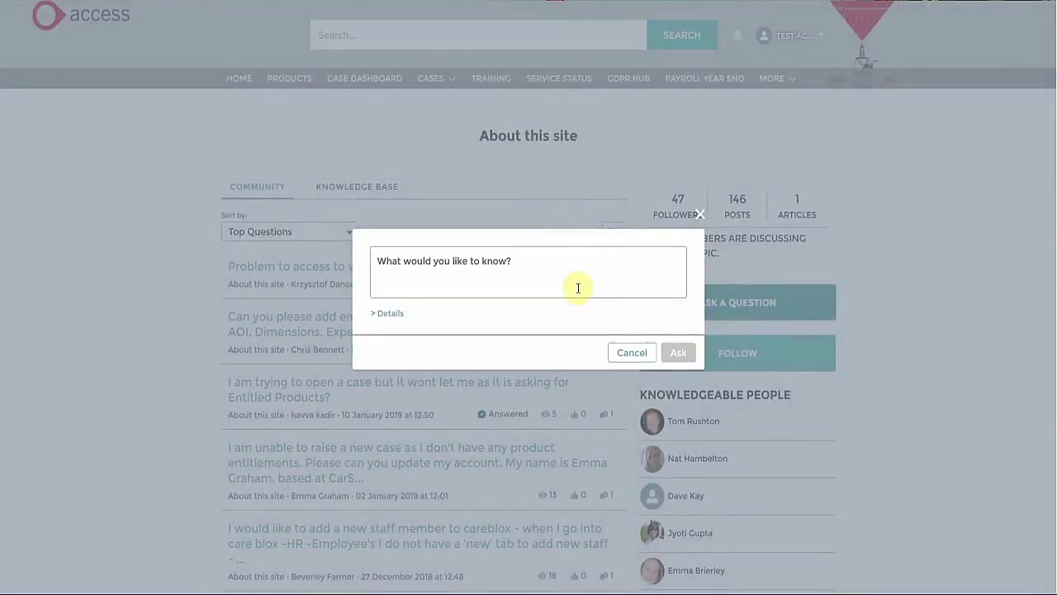
pyautogui.click(575, 286)
pyautogui.write('I')
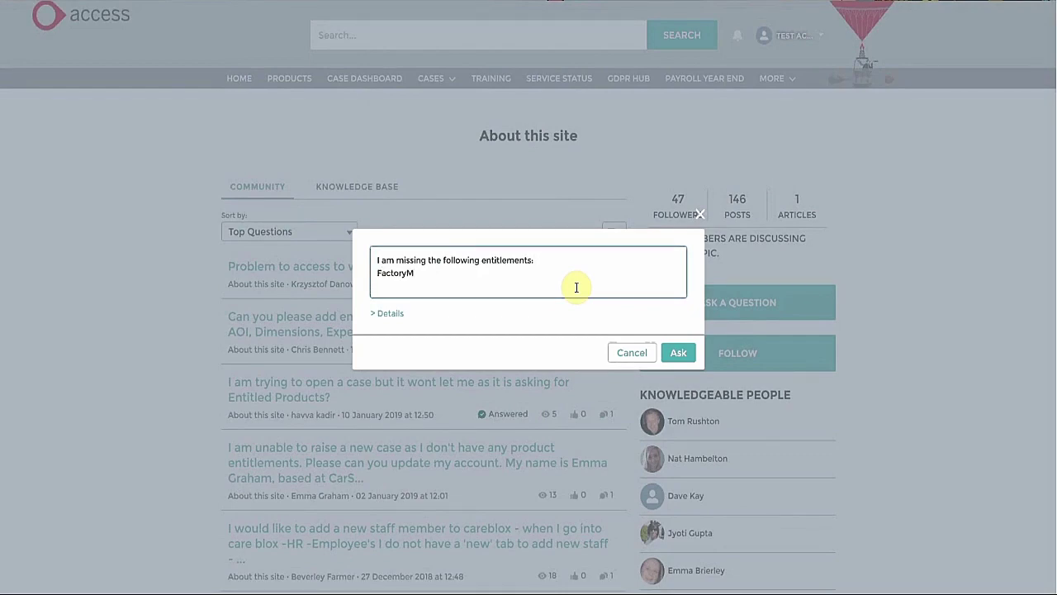
pyautogui.press('Return')
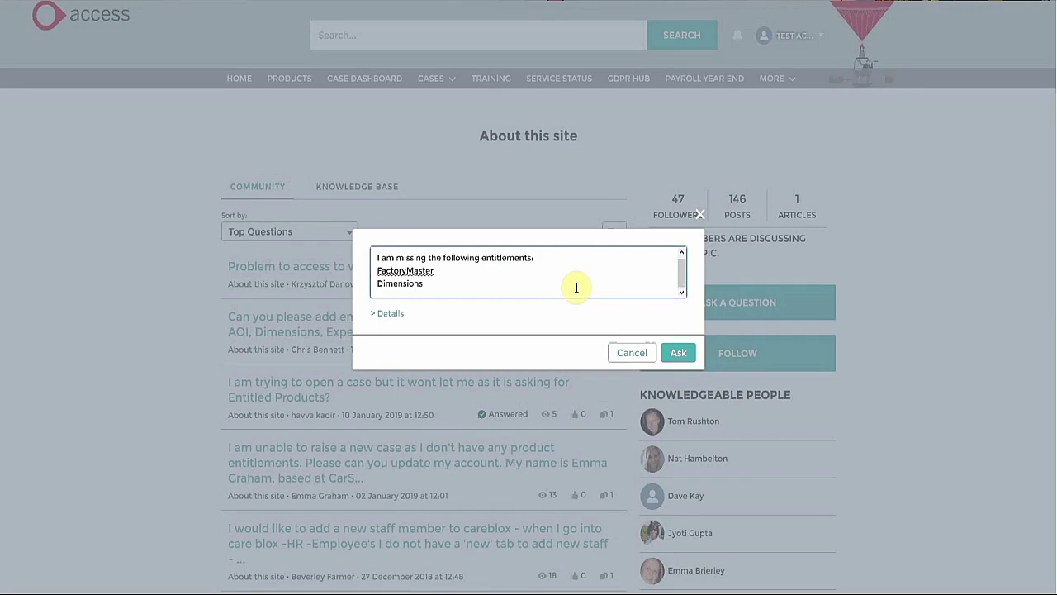
pyautogui.press('Return')
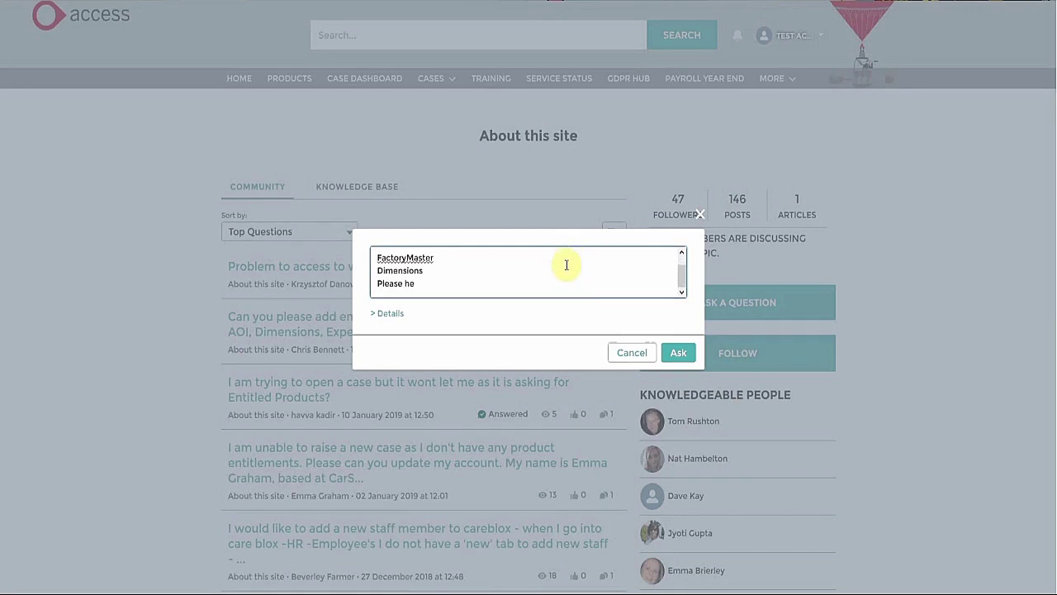
pyautogui.write('Please help!')
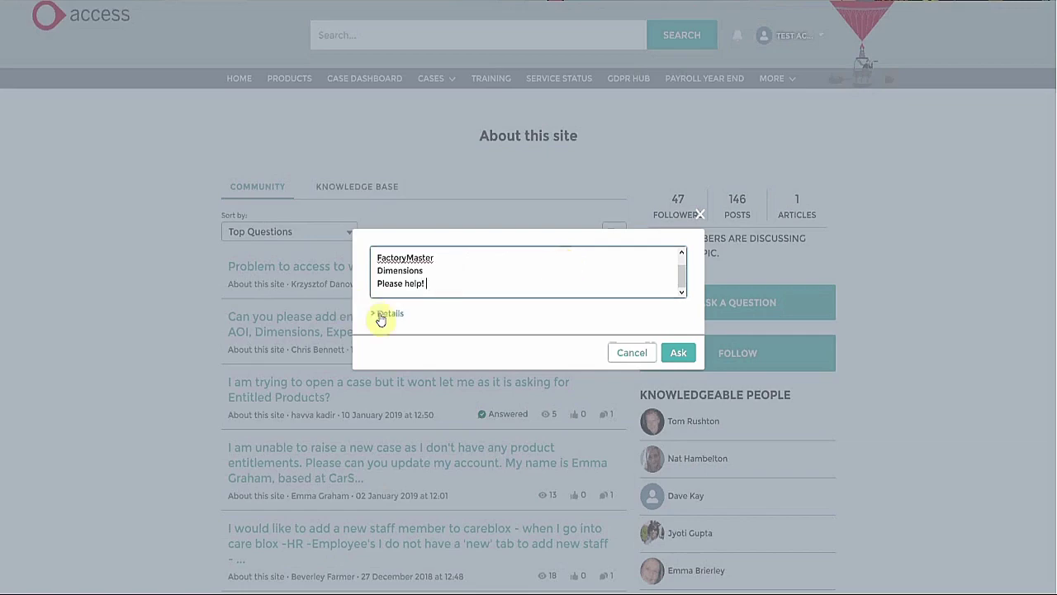
pyautogui.click(381, 316)
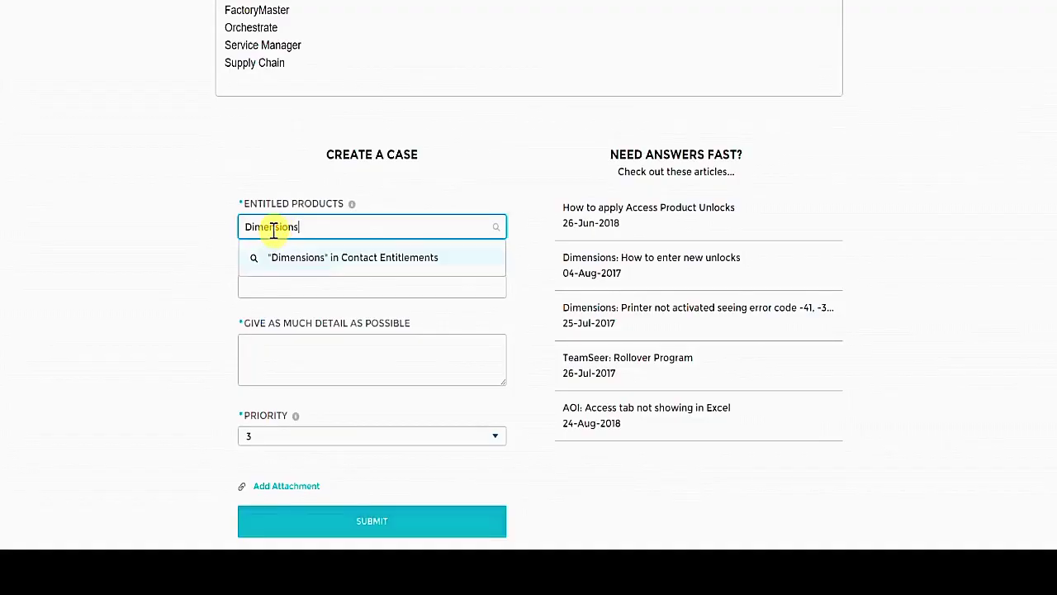
# Step: Fill the case with product Dimensions, subject 'Help with Dimensions', a detailed description and priority 3
pyautogui.press('Return')
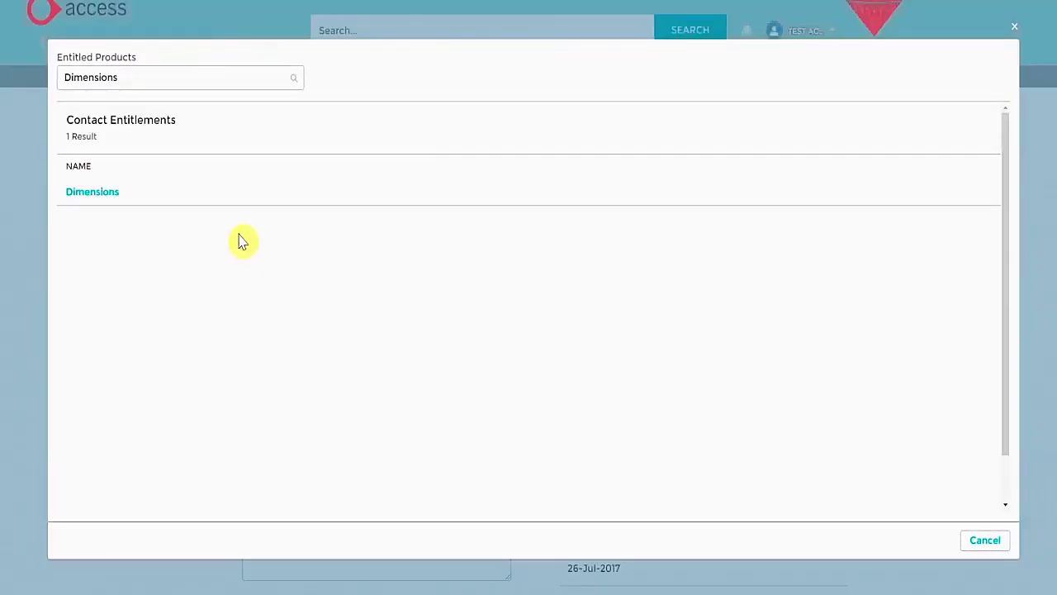
pyautogui.click(101, 197)
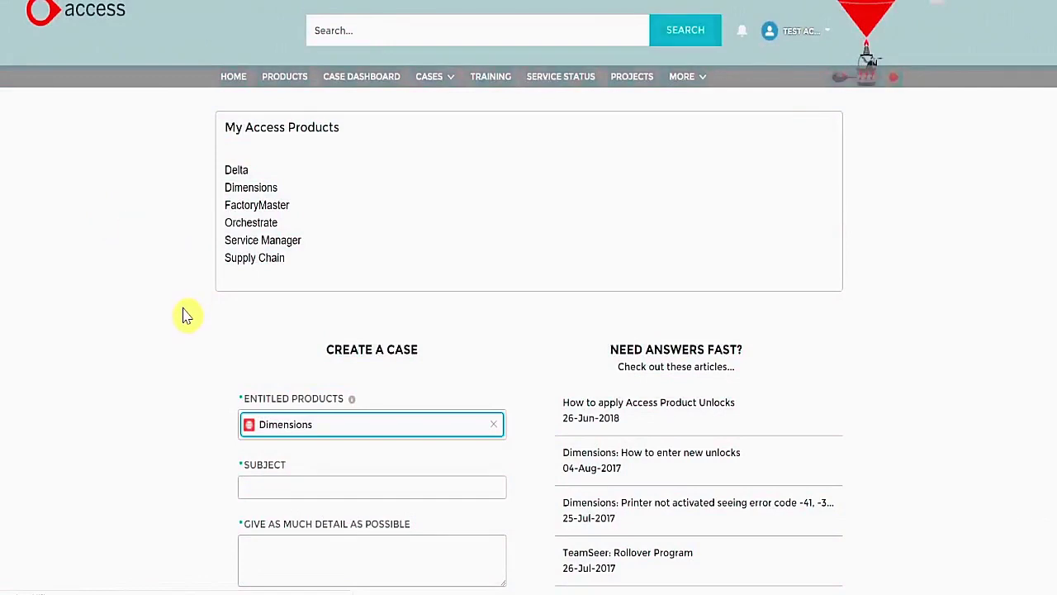
pyautogui.scroll(-1, 188, 327)
pyautogui.click(272, 422)
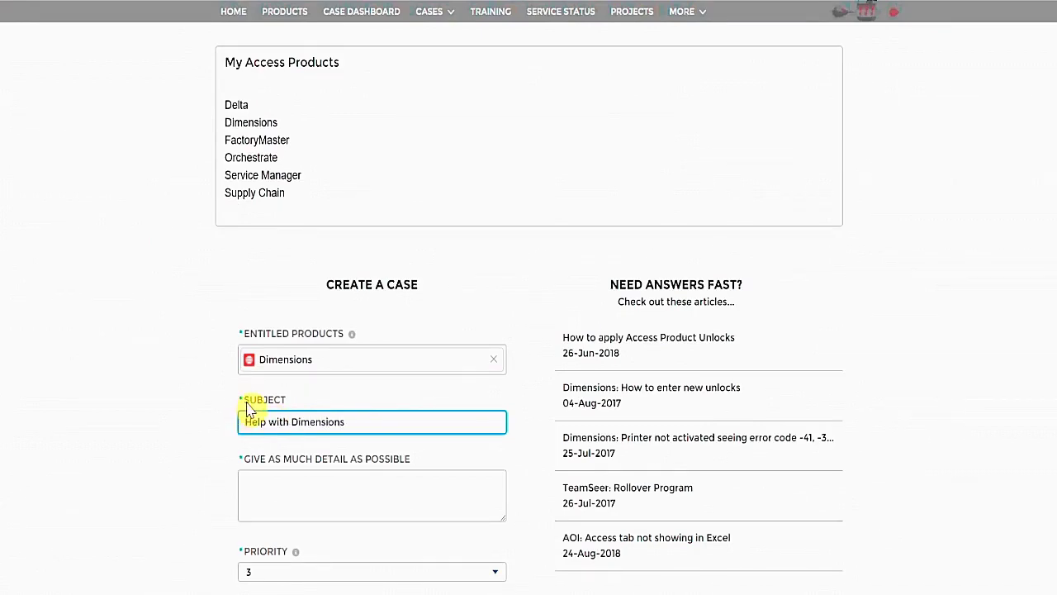
pyautogui.scroll(-1, 248, 405)
pyautogui.click(321, 432)
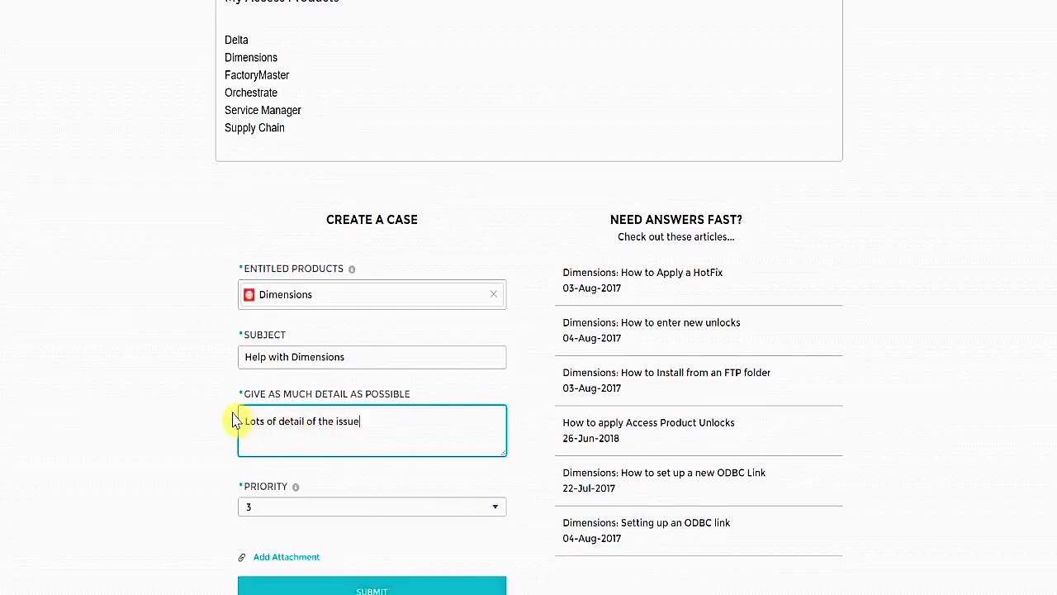
pyautogui.scroll(-1, 234, 421)
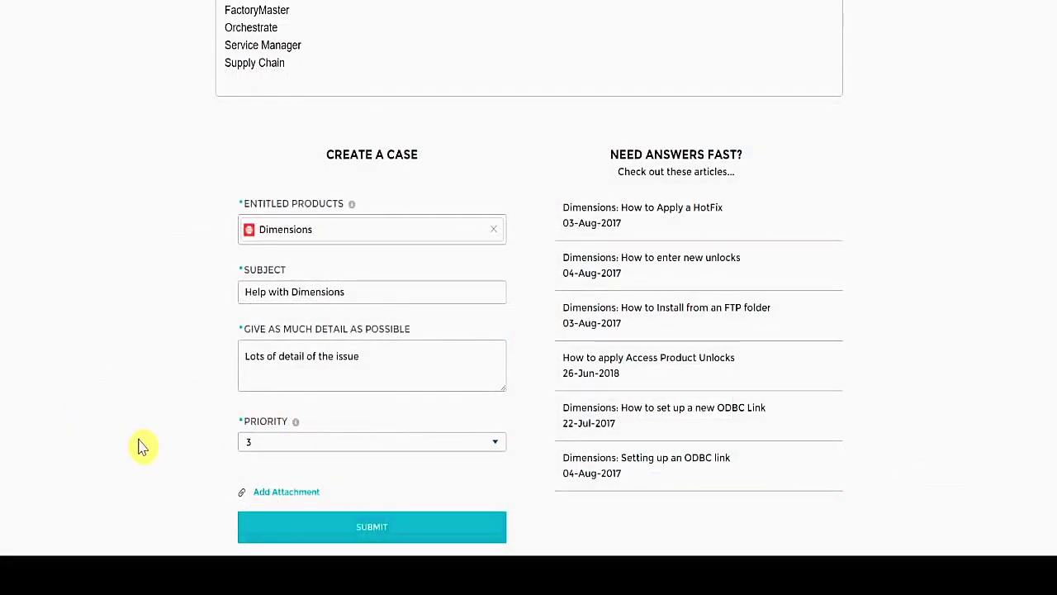
# Step: Submit the case and review its summary, description 'This case is a test!' and attachments
pyautogui.click(370, 531)
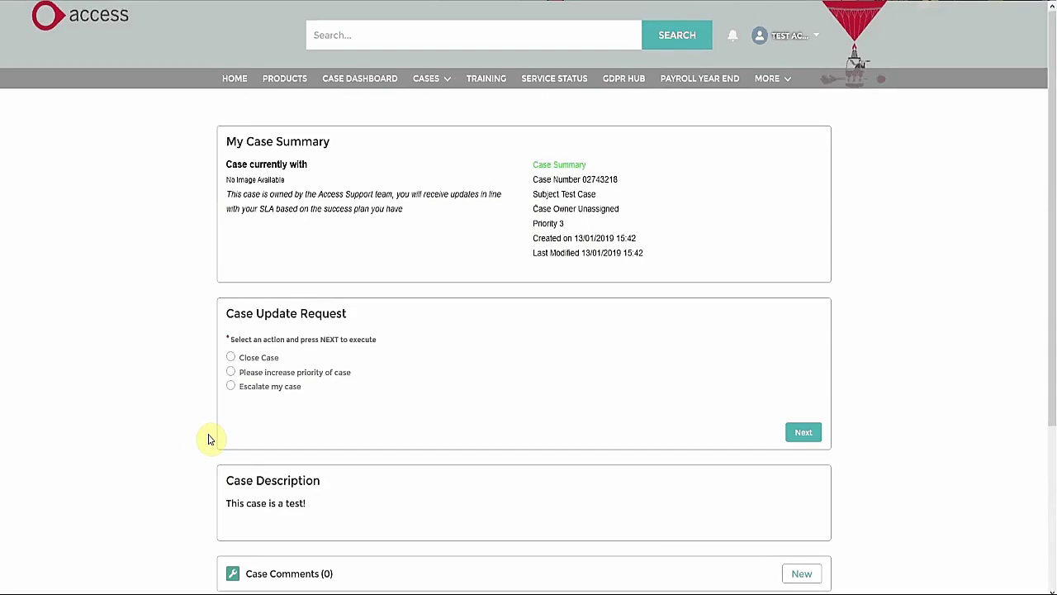
pyautogui.scroll(-1, 209, 439)
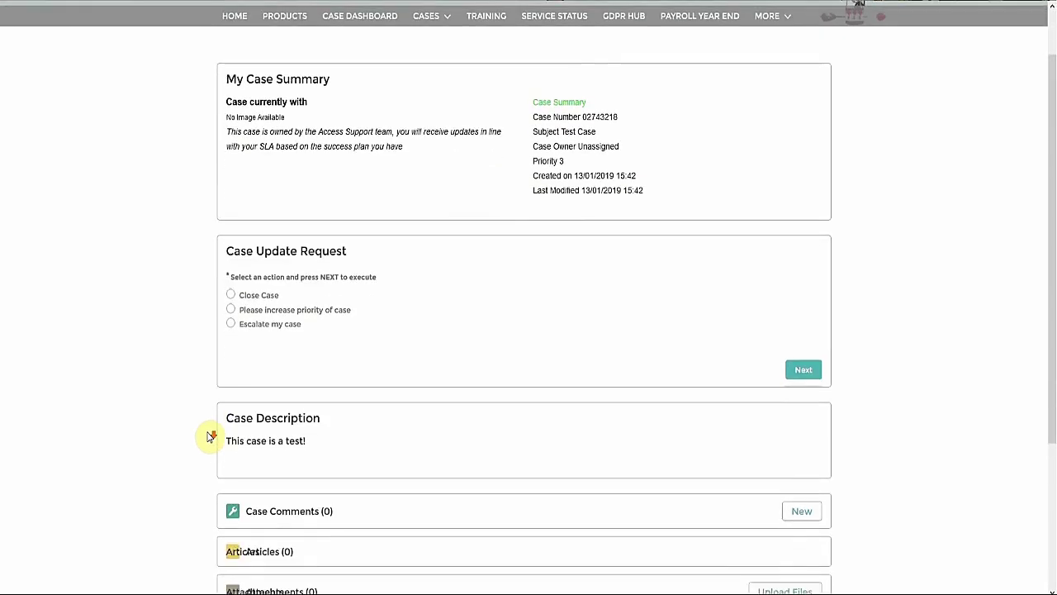
pyautogui.scroll(-1, 209, 439)
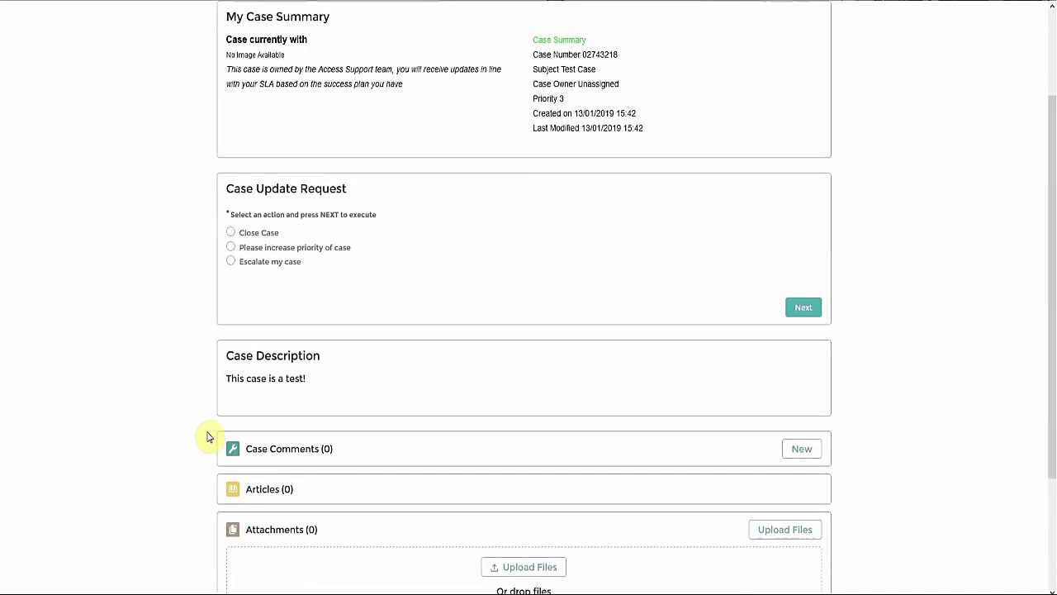
pyautogui.scroll(-1, 206, 439)
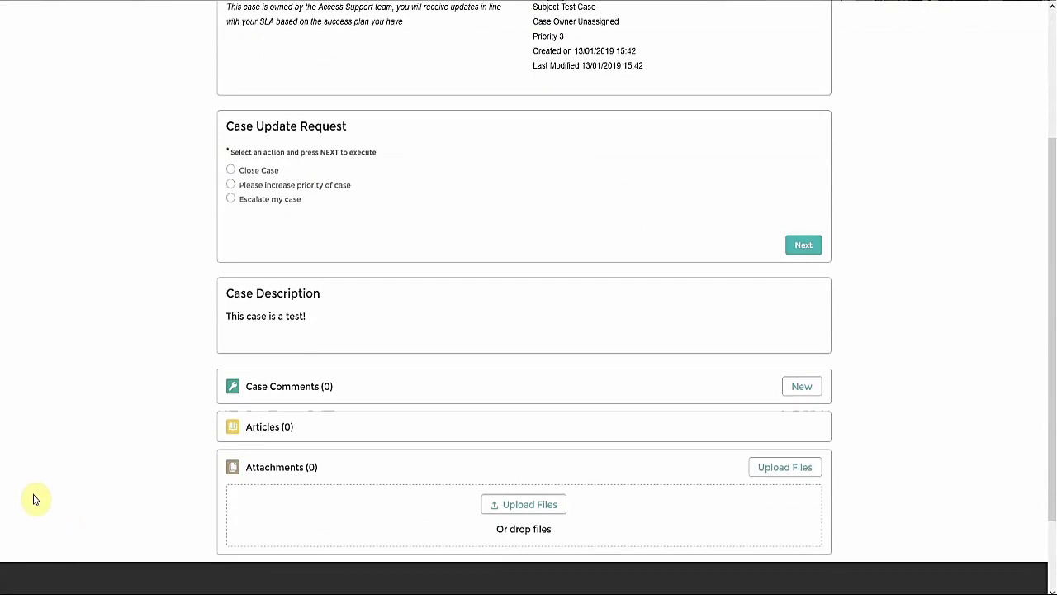
pyautogui.scroll(3, 35, 497)
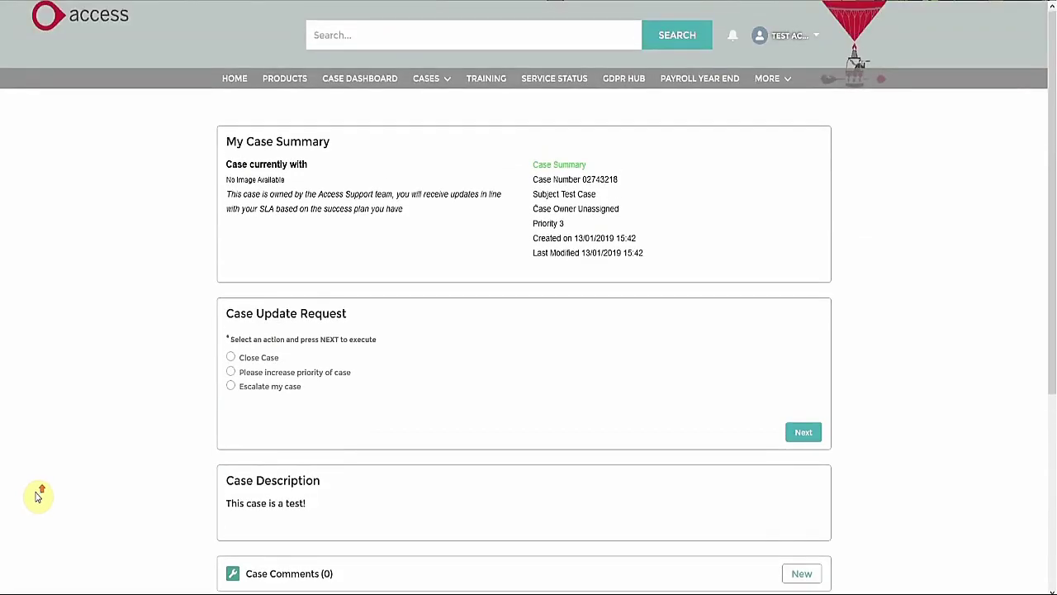
# Step: Confirm Test Case shows Support Outstanding on the Case Dashboard, then open its details
pyautogui.click(346, 85)
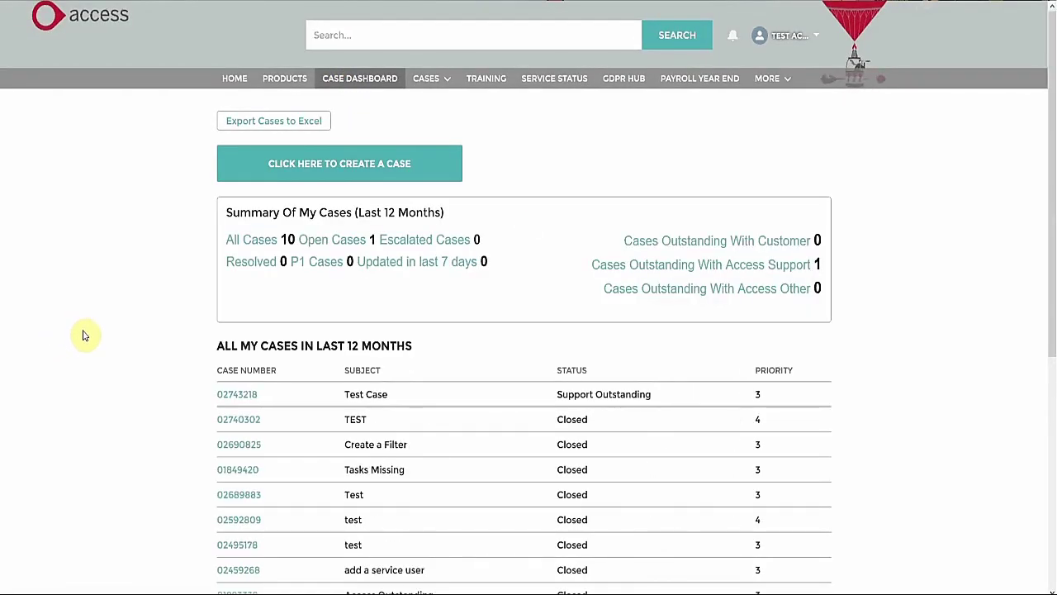
pyautogui.scroll(-2, 87, 337)
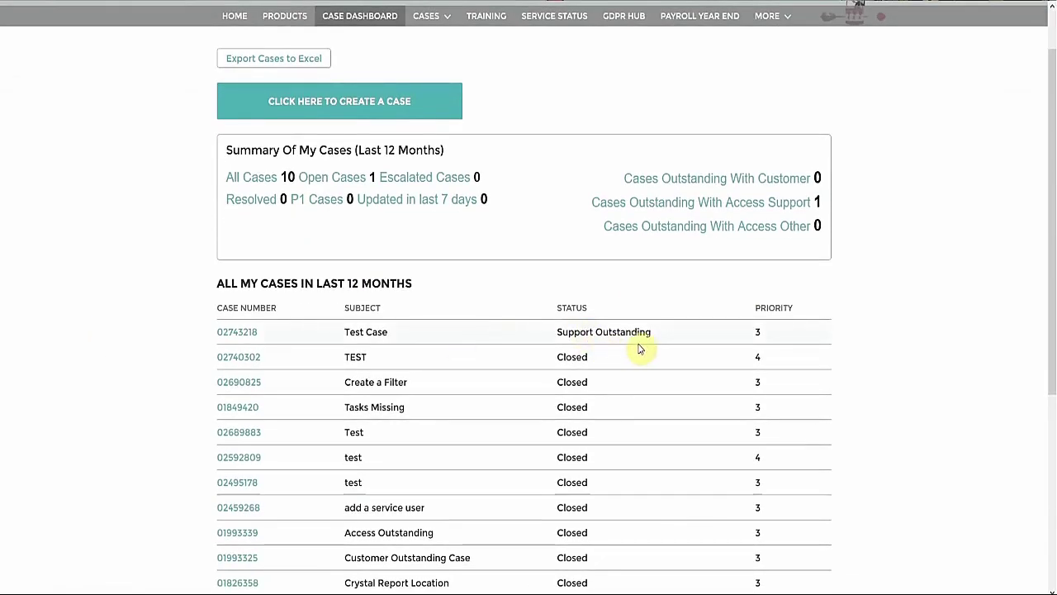
pyautogui.moveTo(650, 343); pyautogui.dragTo(541, 335)
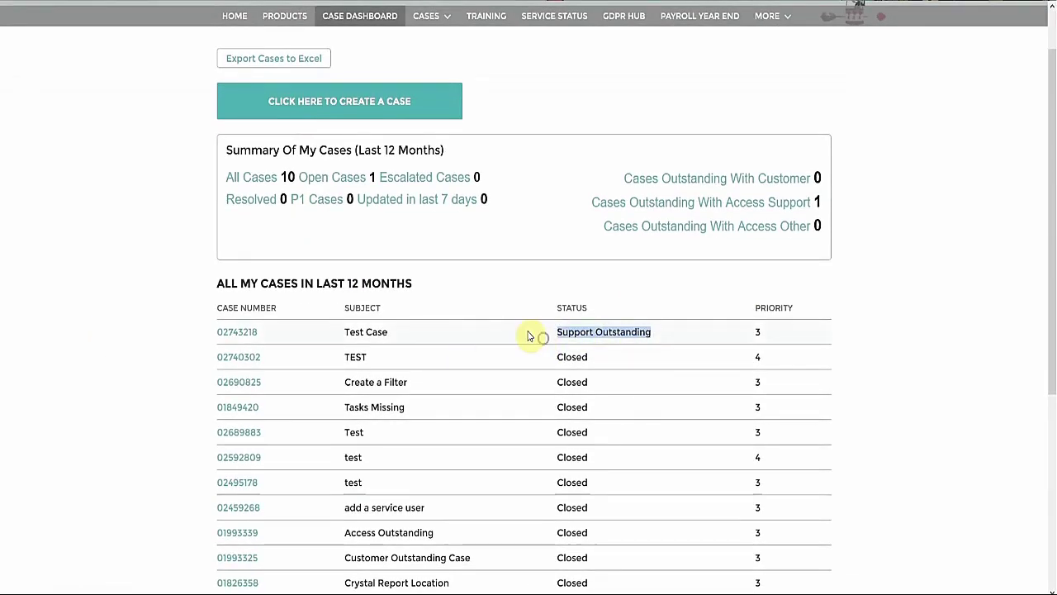
pyautogui.click(529, 335)
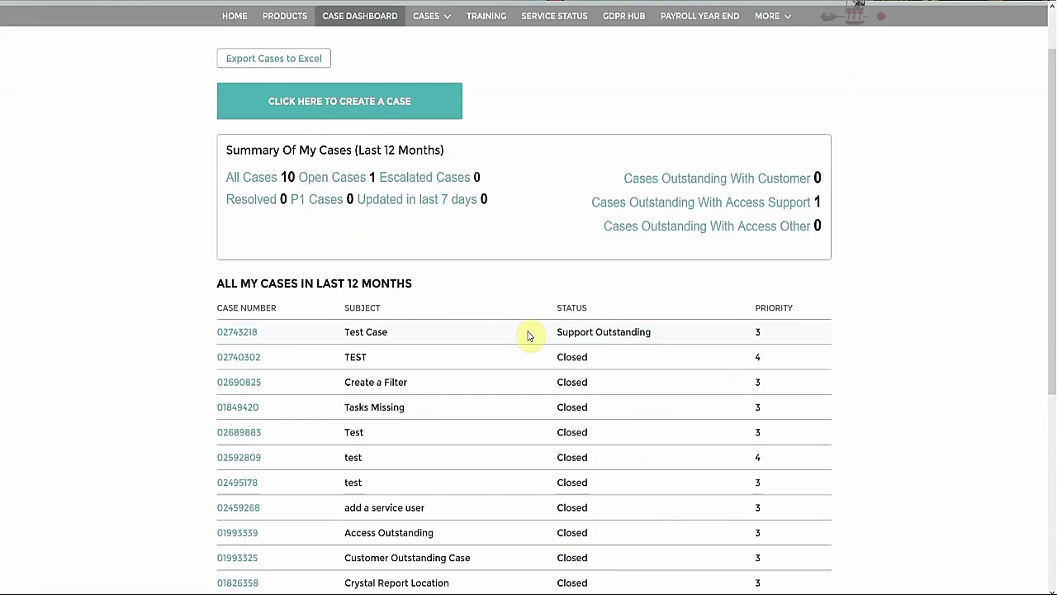
pyautogui.click(216, 330)
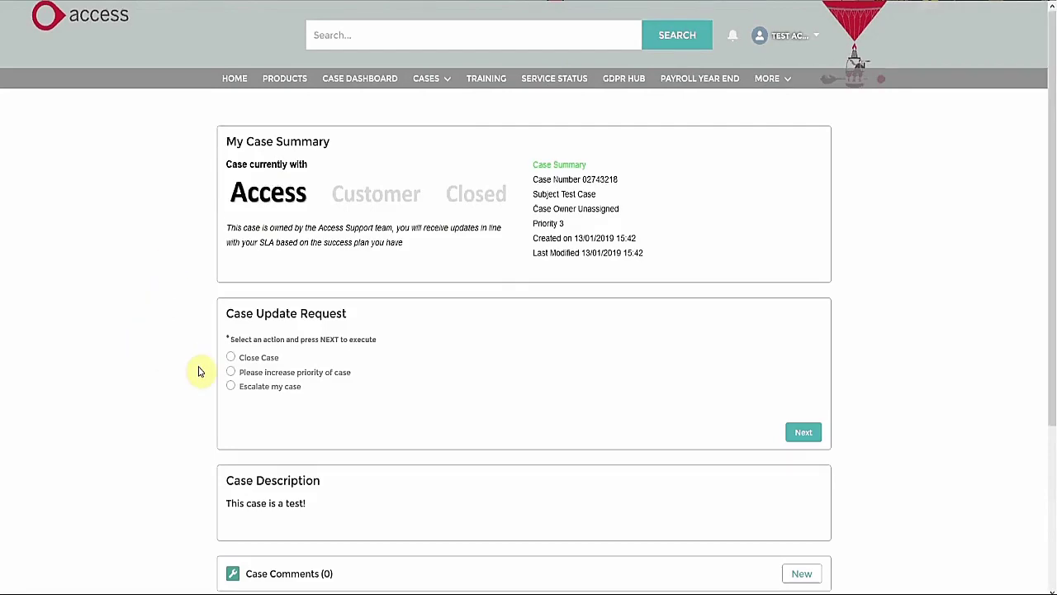
# Step: Submit a Close Case request for Test Case with reason 'This was a test!' and finish
pyautogui.click(232, 357)
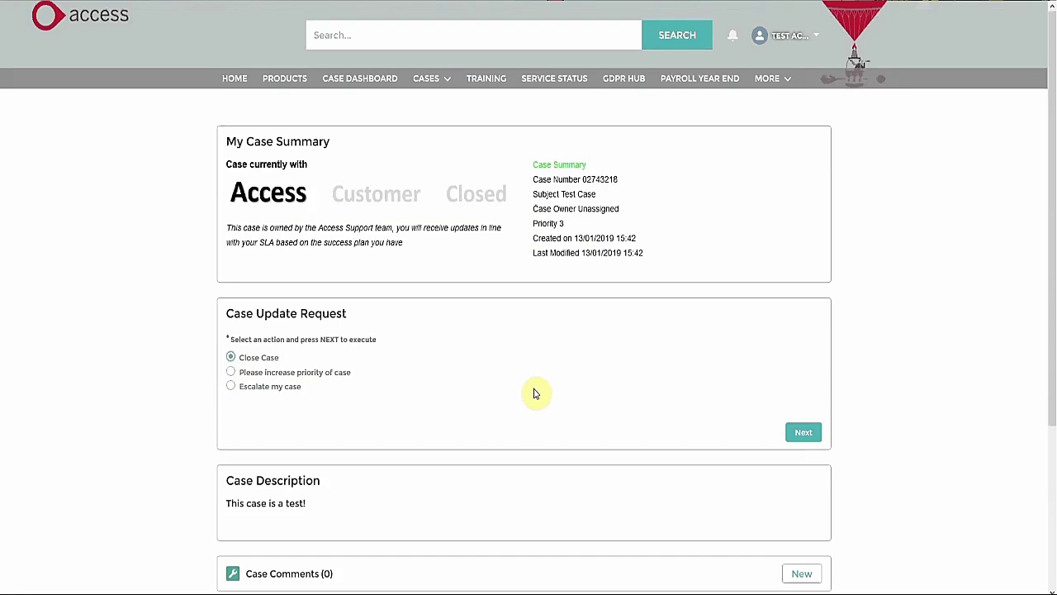
pyautogui.click(812, 438)
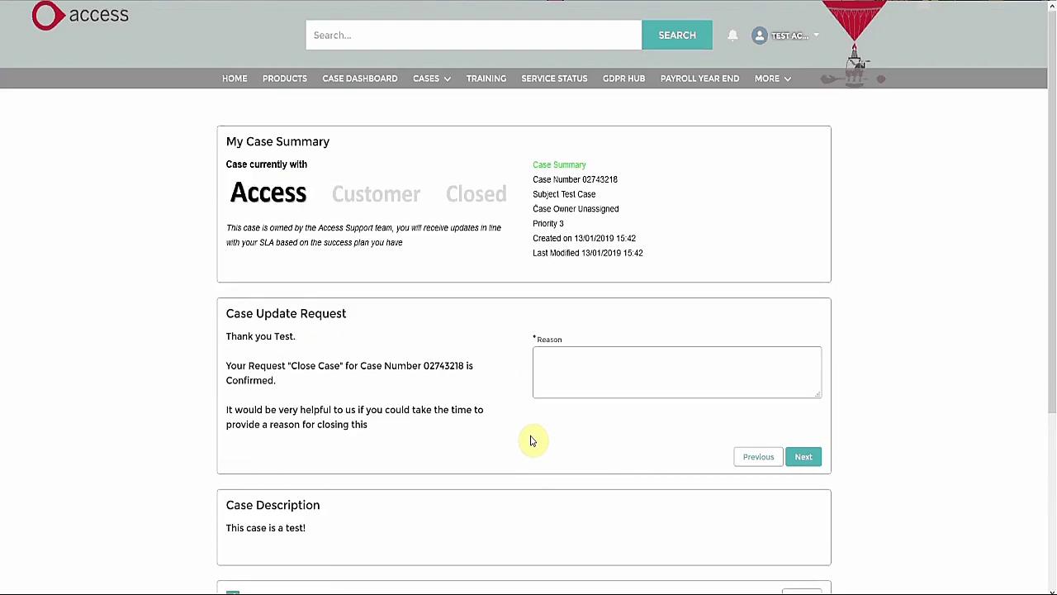
pyautogui.click(603, 391)
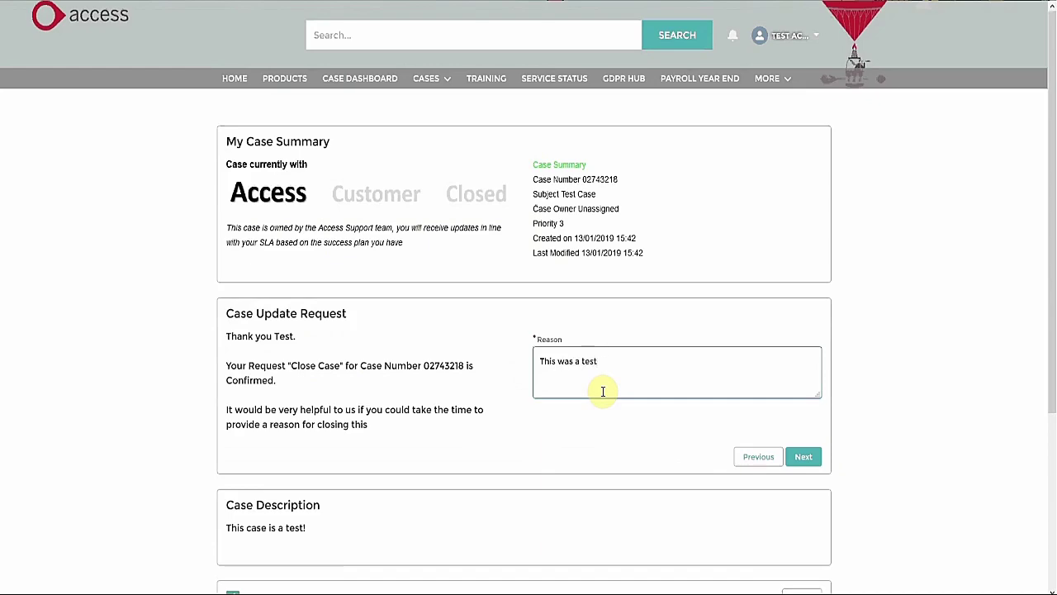
pyautogui.click(797, 465)
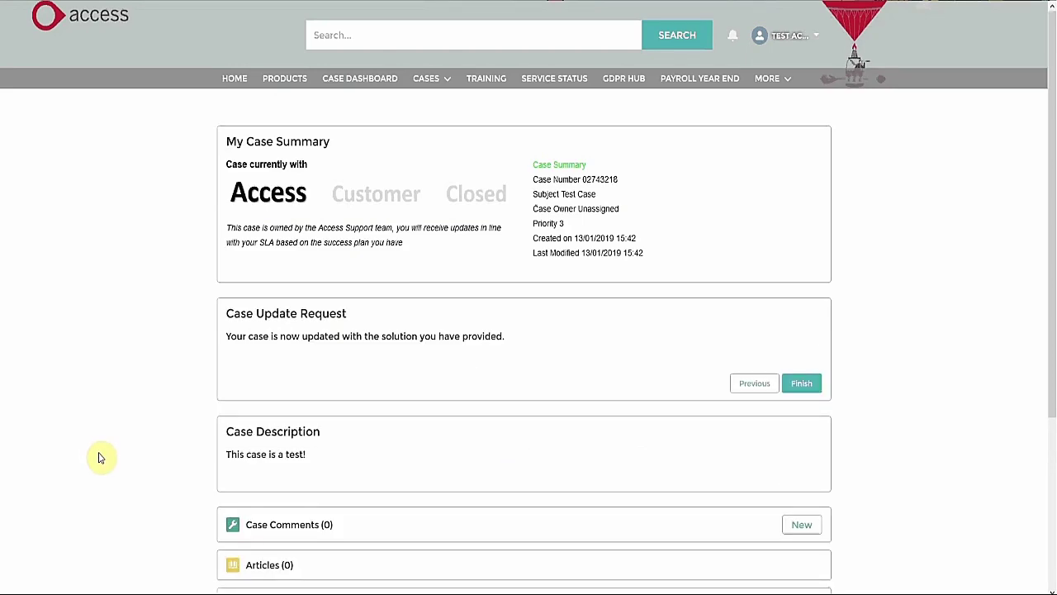
pyautogui.scroll(-3, 99, 458)
pyautogui.click(801, 259)
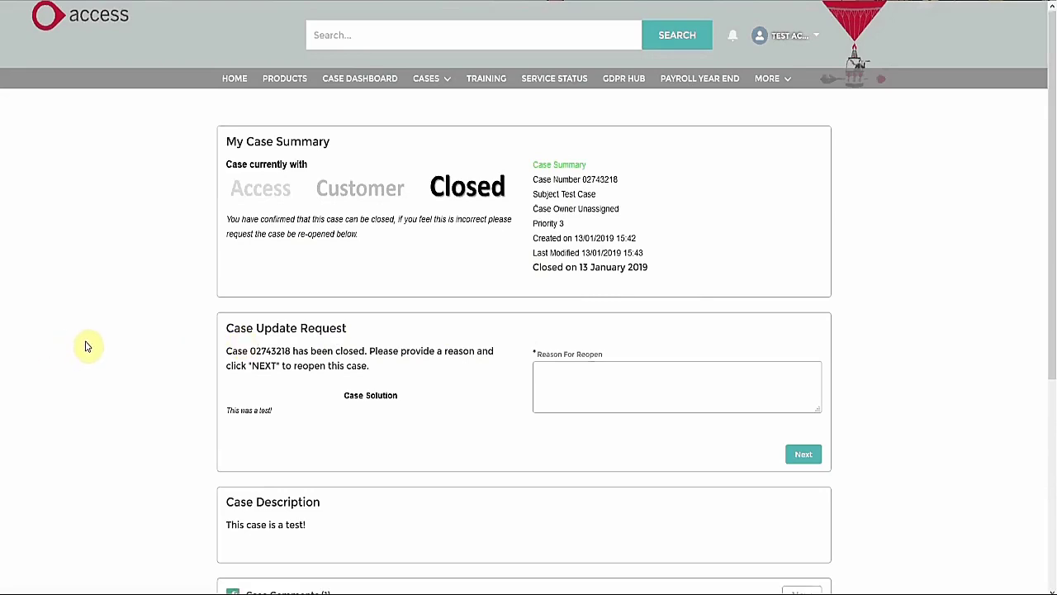
pyautogui.scroll(-3, 89, 346)
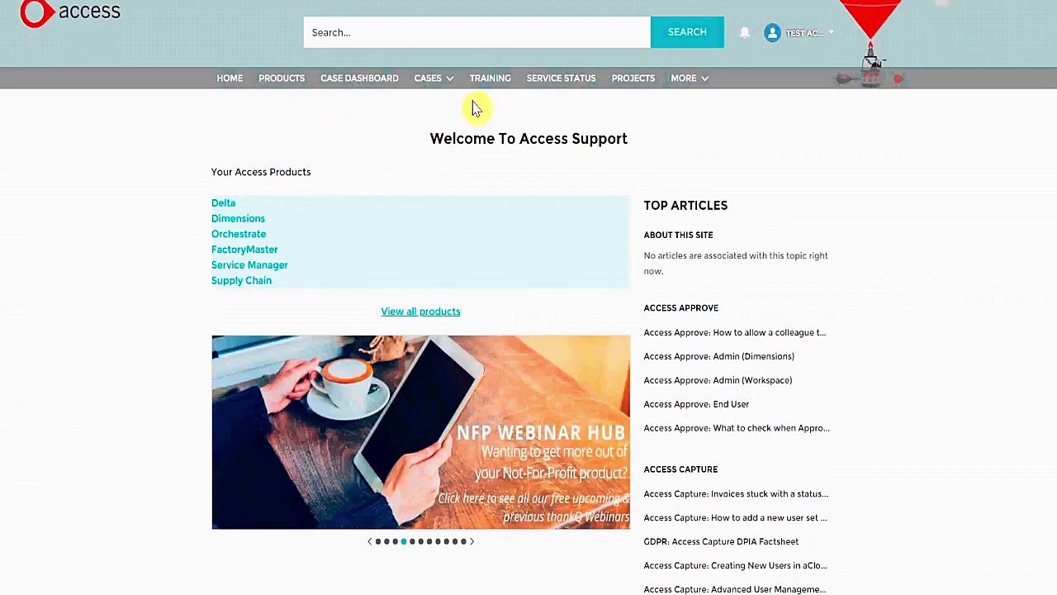
# Step: Open SERVICE STATUS and scroll through the Delta Upgrade issue marked Under Investigation
pyautogui.click(575, 92)
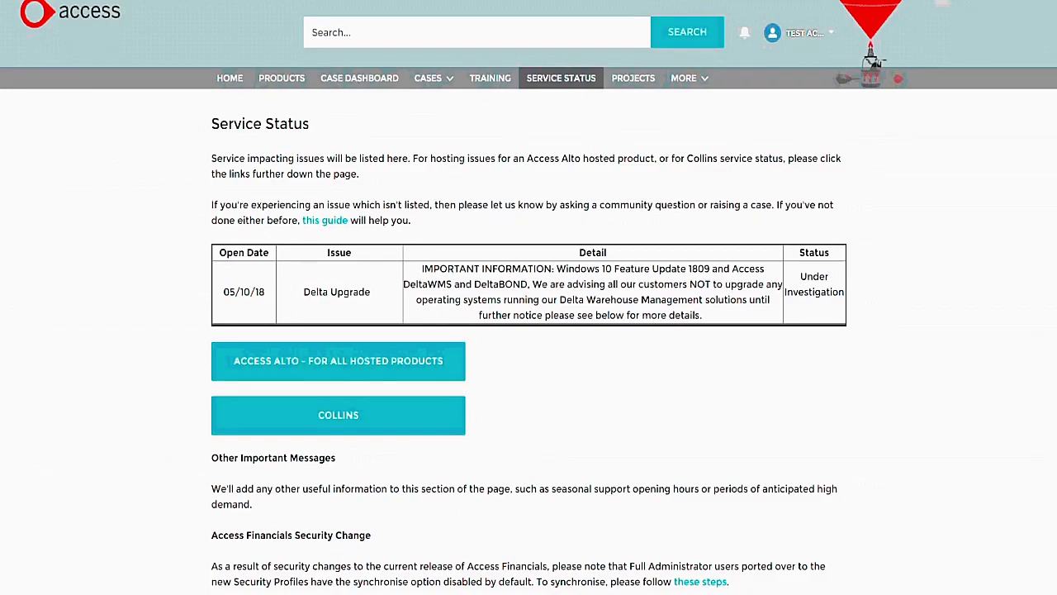
pyautogui.scroll(-3, 97, 261)
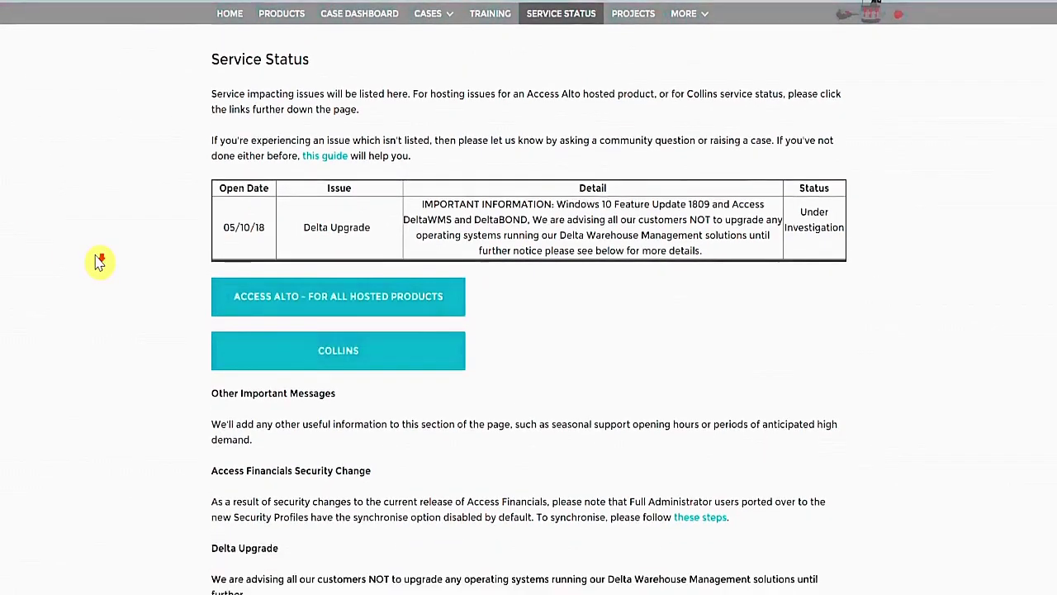
pyautogui.scroll(-1, 98, 261)
pyautogui.scroll(-1, 98, 261)
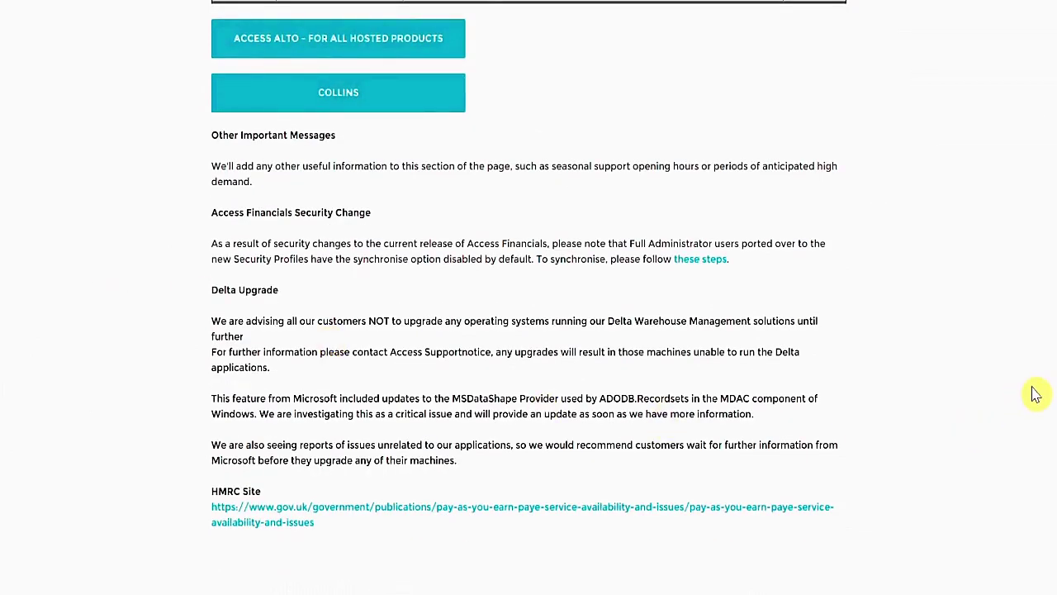
pyautogui.scroll(-2, 528, 297)
pyautogui.scroll(2, 528, 297)
pyautogui.scroll(5, 529, 297)
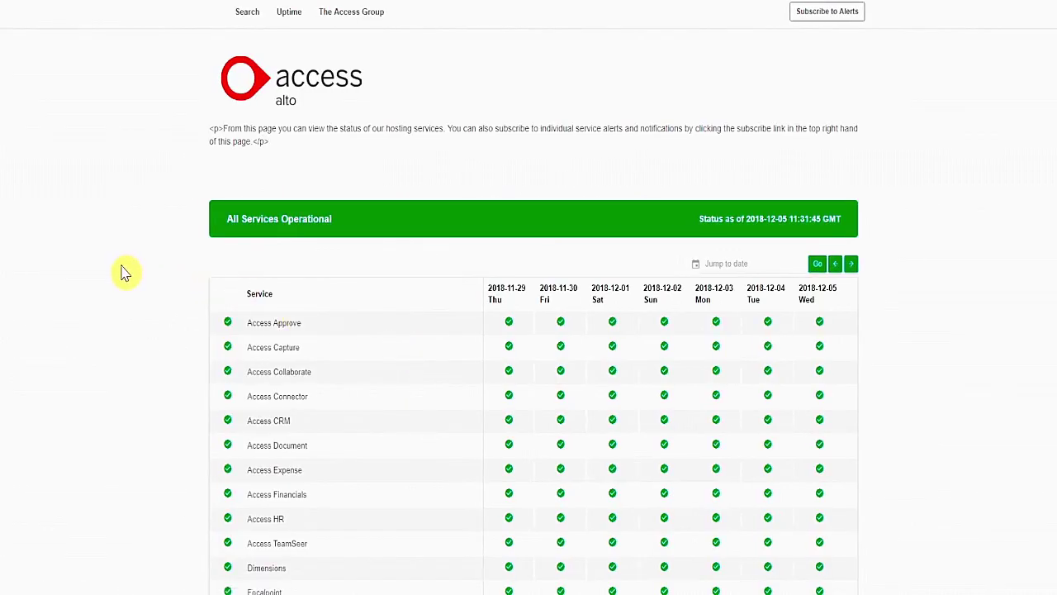
# Step: Scroll the Access Alto table showing every hosted service operational from 2018-11-29 to 2018-12-05
pyautogui.scroll(-2, 124, 272)
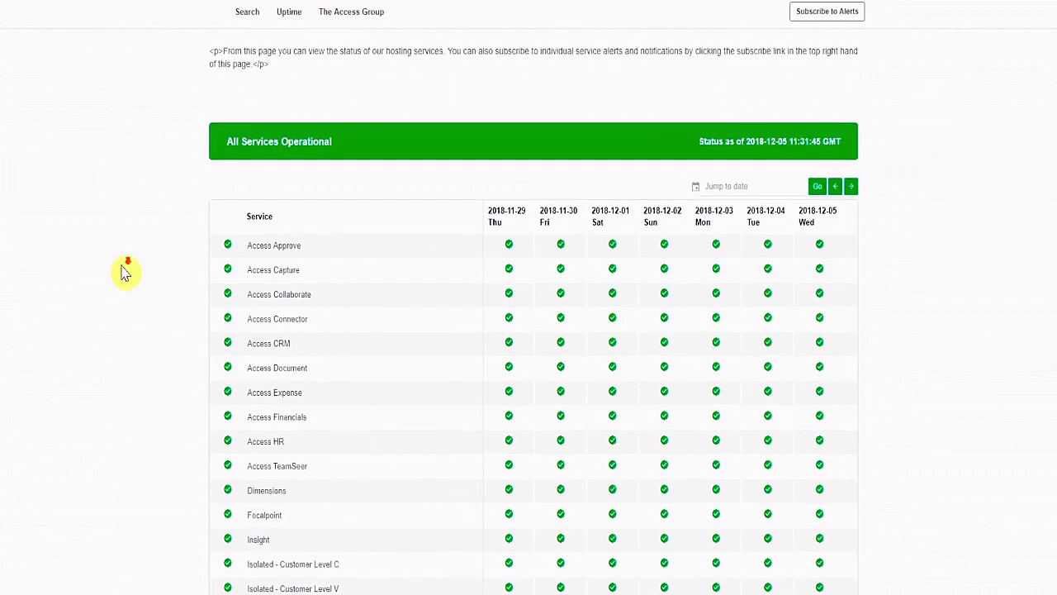